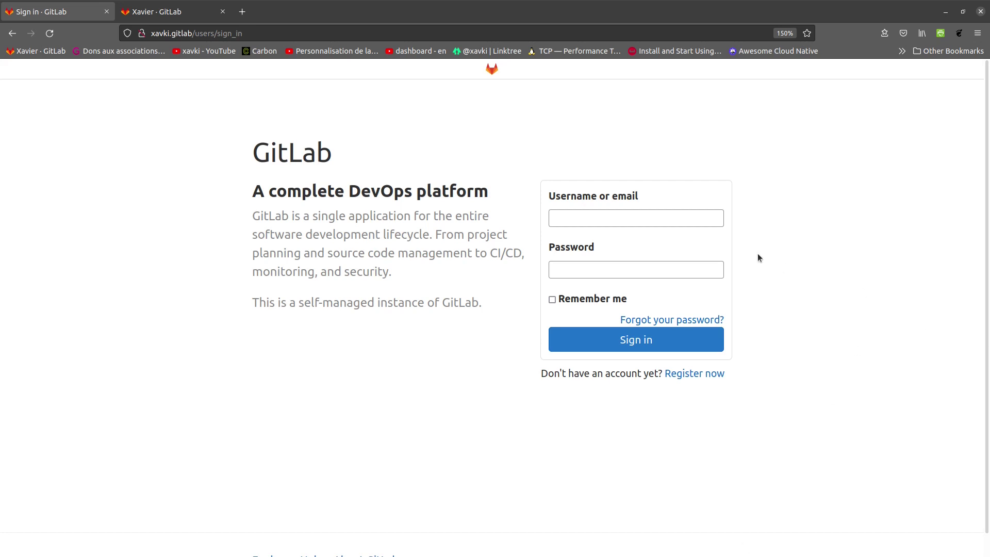
# Enter root as the username on the GitLab sign-in page.
pyautogui.click(684, 219)
pyautogui.write('root')
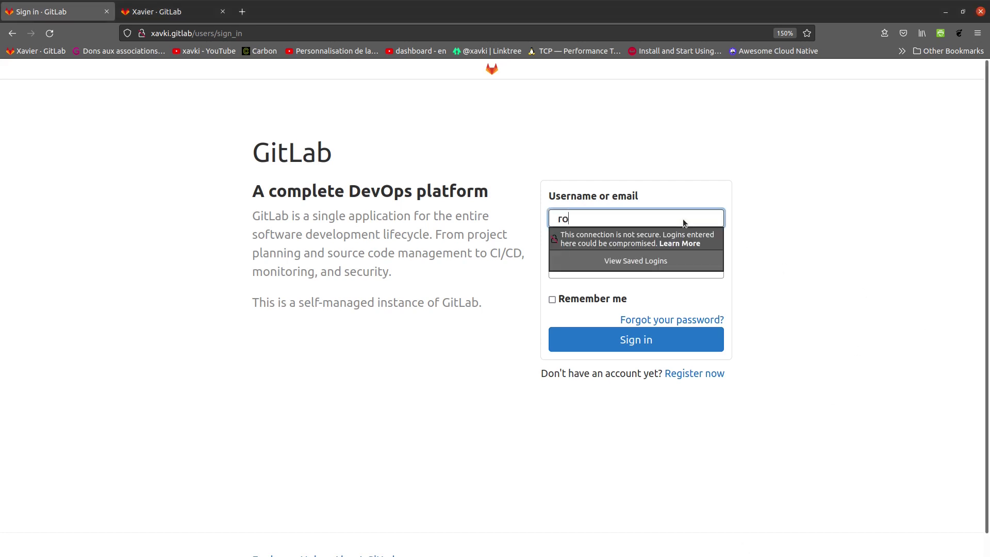
pyautogui.click(861, 188)
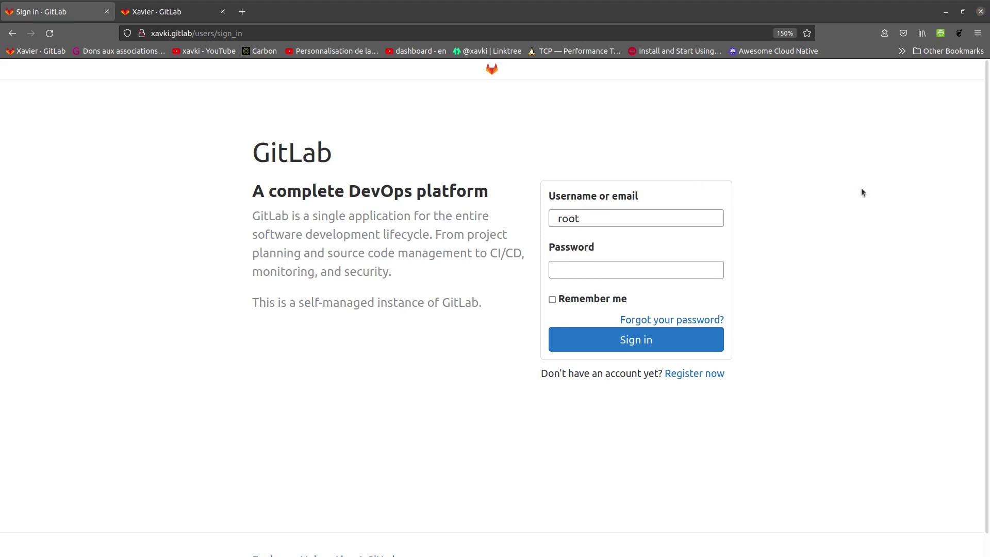
# Quit the open vim session without saving with :q!
pyautogui.hotkey('alt', 'Tab')
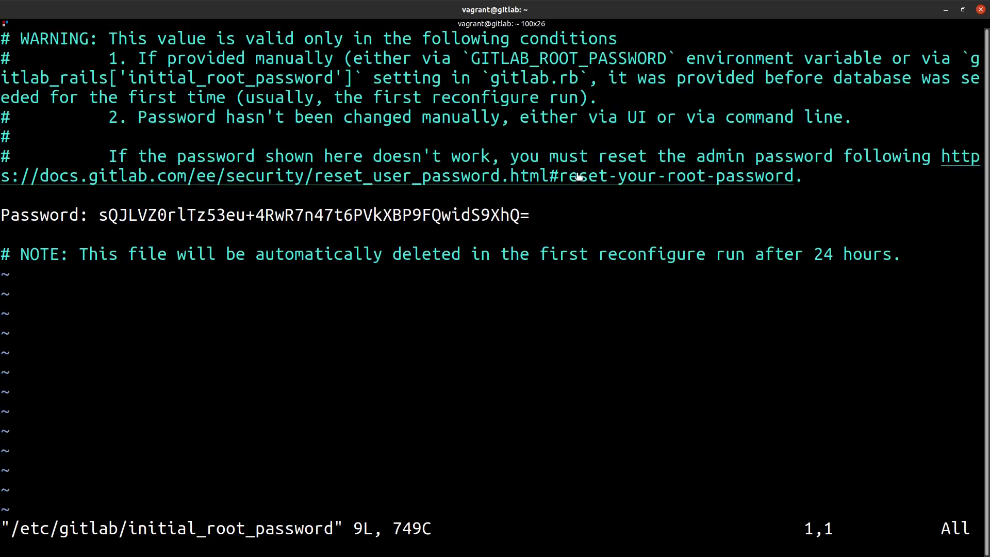
pyautogui.write(':q!')
pyautogui.press('Return')
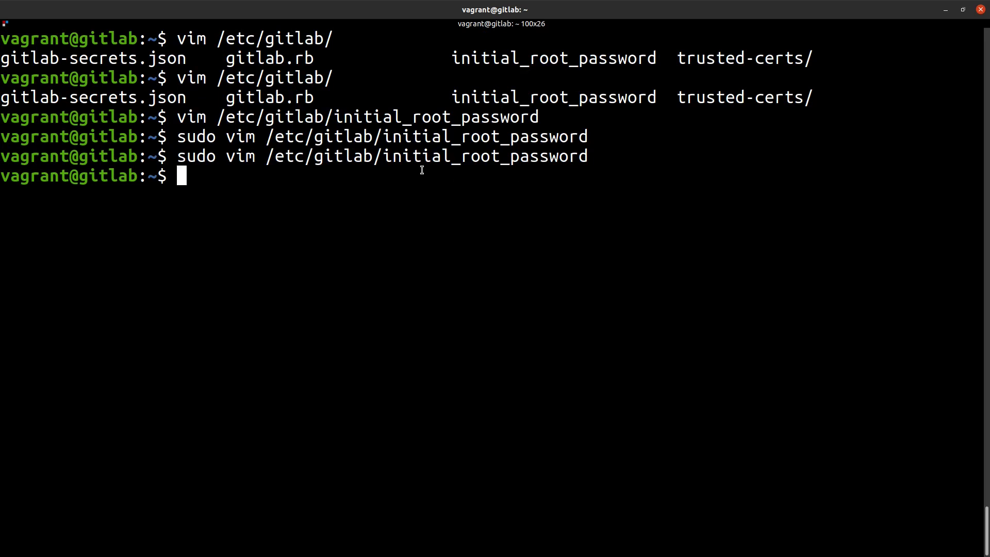
# Reopen /etc/gitlab/initial_root_password to read the password, quit vim, and return to Firefox.
pyautogui.doubleClick(429, 163)
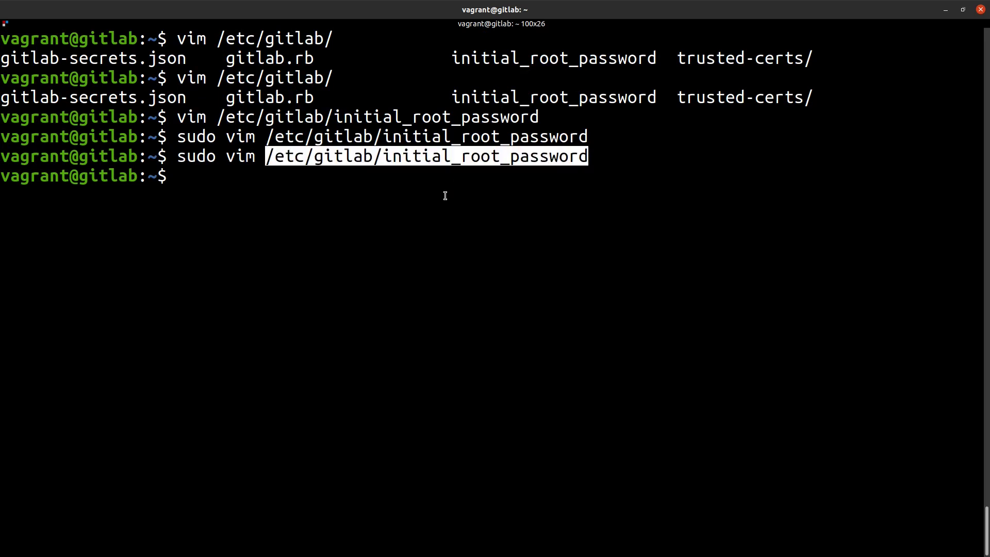
pyautogui.press('Up')
pyautogui.press('Return')
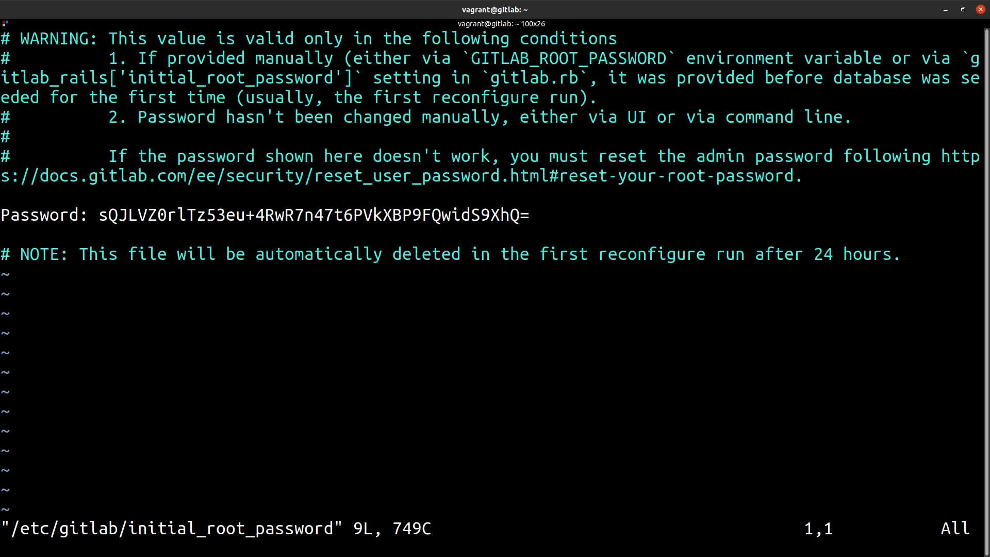
pyautogui.write(':q')
pyautogui.press('Return')
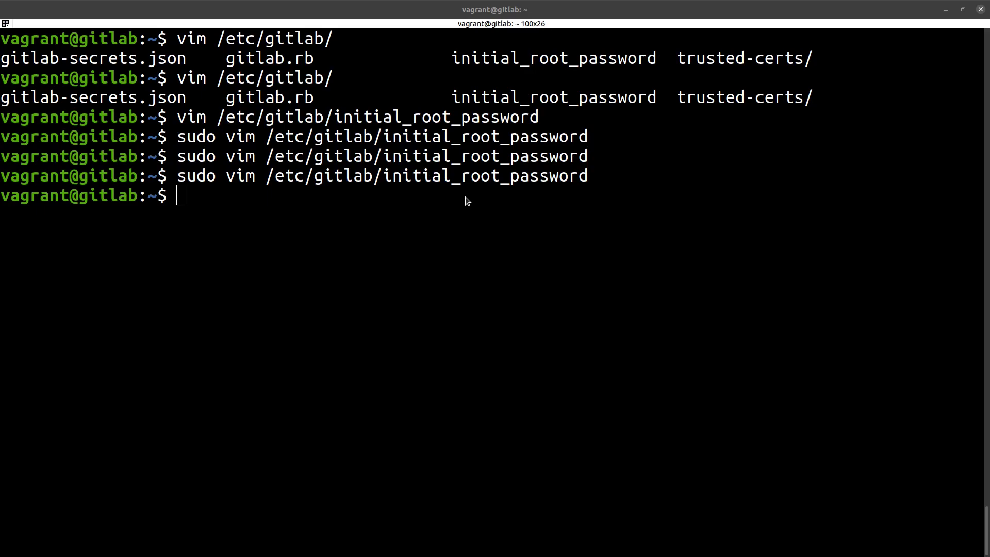
pyautogui.hotkey('alt', 'Tab')
# Sign in as root with the initial password and open the Edit profile settings.
pyautogui.click(606, 271)
pyautogui.write('****')
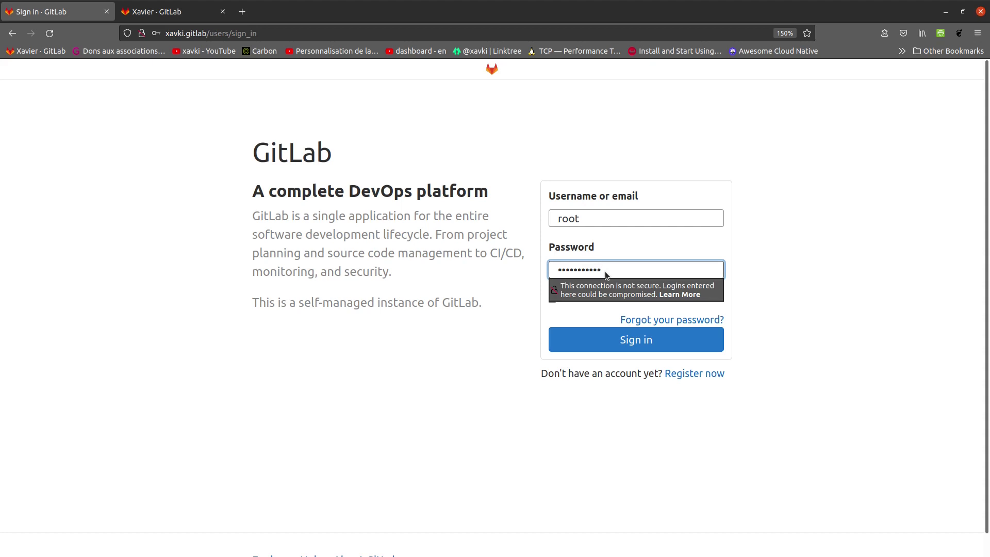
pyautogui.write('******')
pyautogui.press('Return')
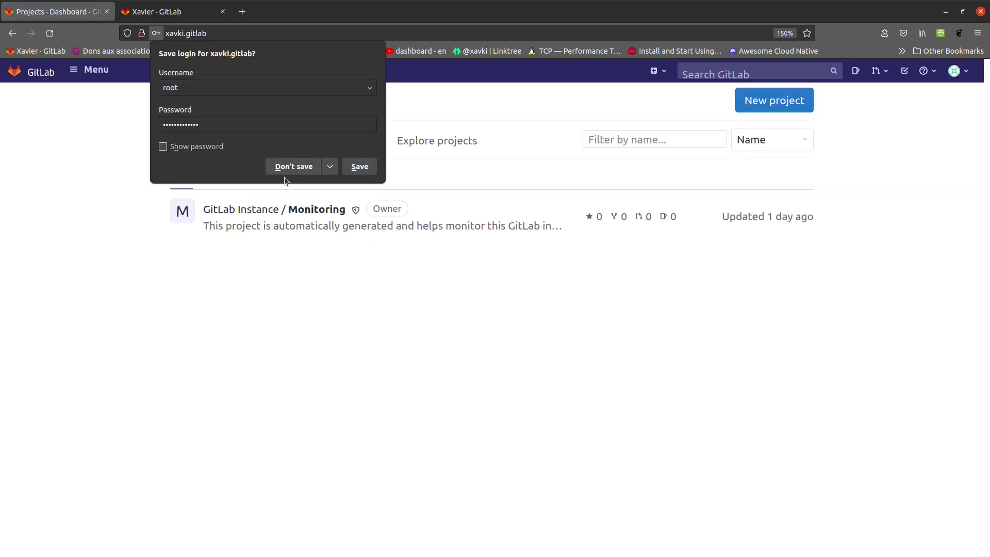
pyautogui.click(304, 167)
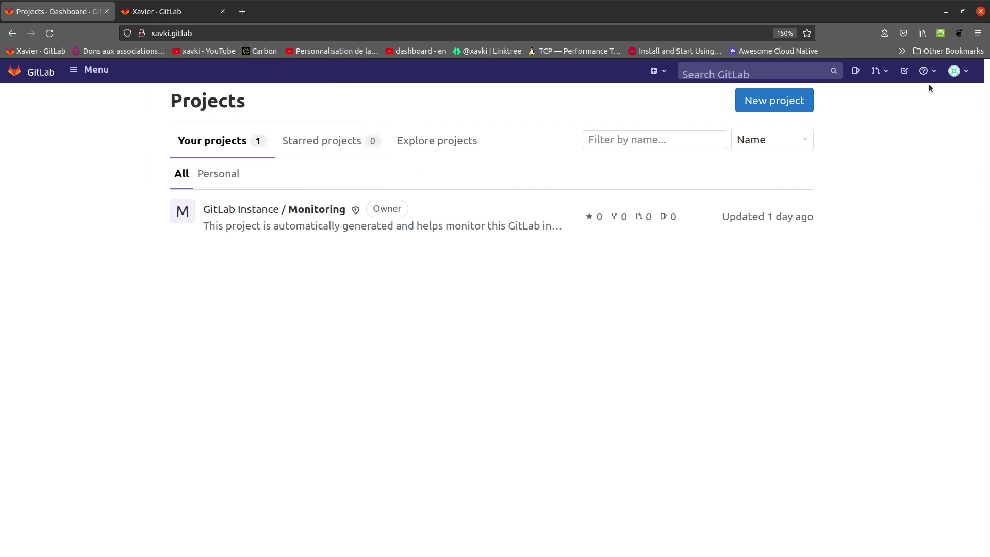
pyautogui.click(957, 71)
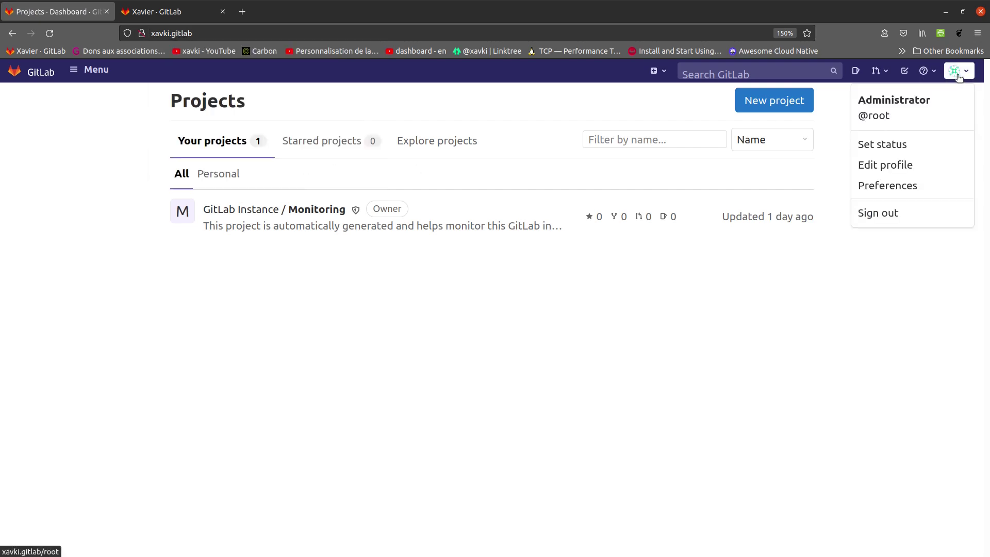
pyautogui.click(927, 164)
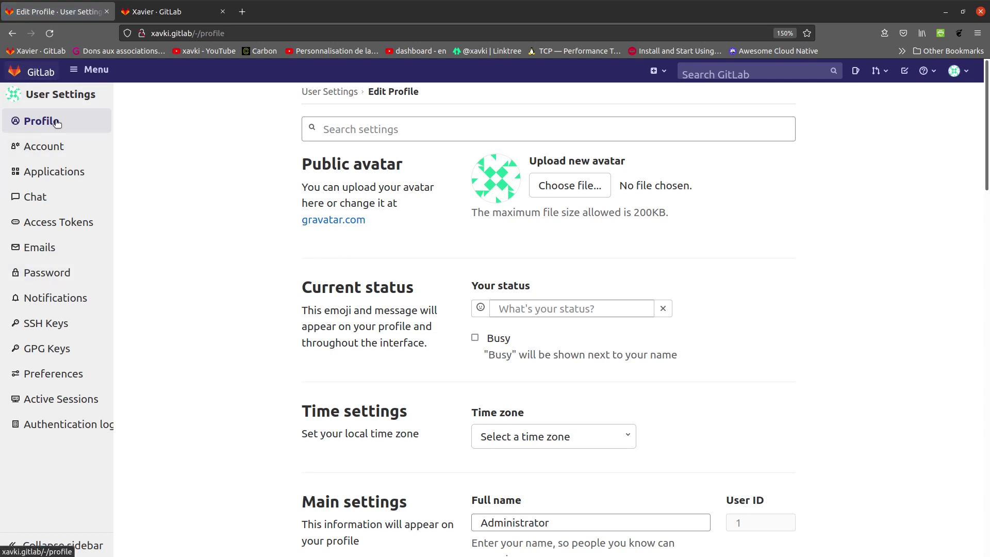
# Change the root password by entering the current, new and confirmation passwords and saving.
pyautogui.click(71, 277)
pyautogui.click(527, 209)
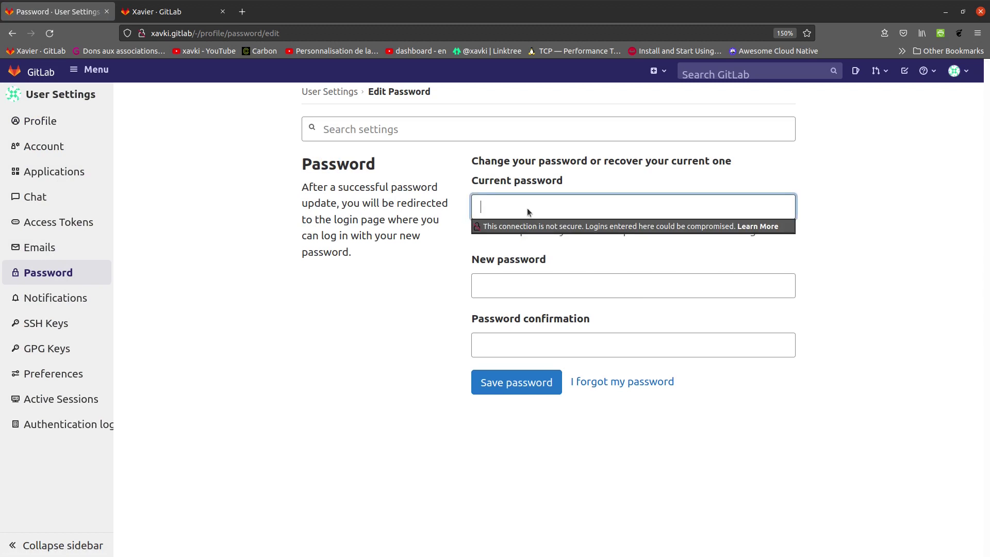
pyautogui.write('•••••••••••')
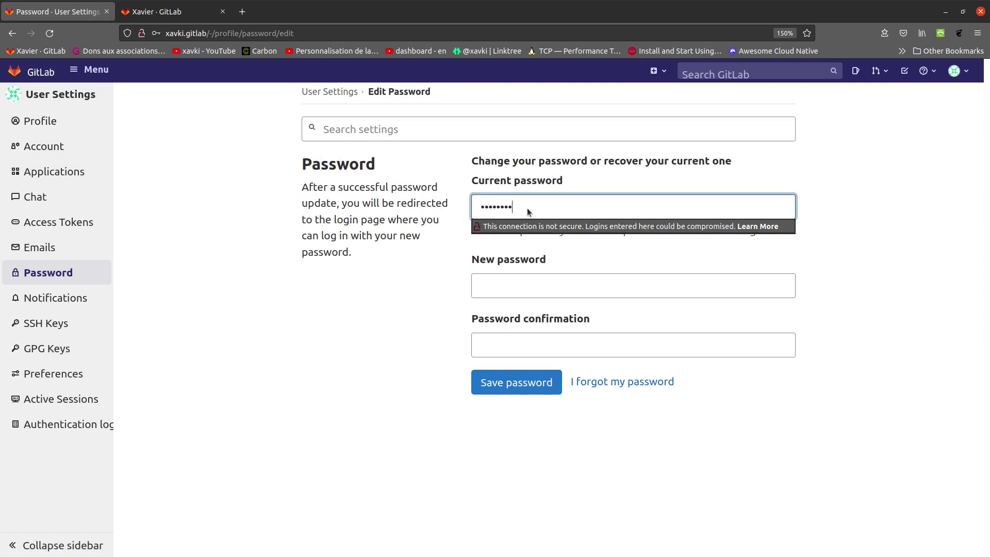
pyautogui.write('••')
pyautogui.click(624, 282)
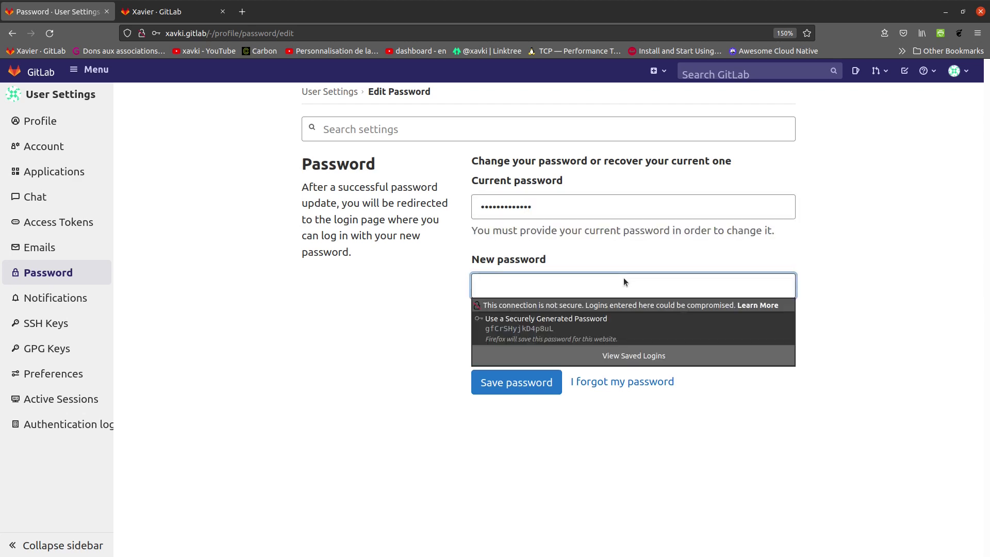
pyautogui.write('••••••••')
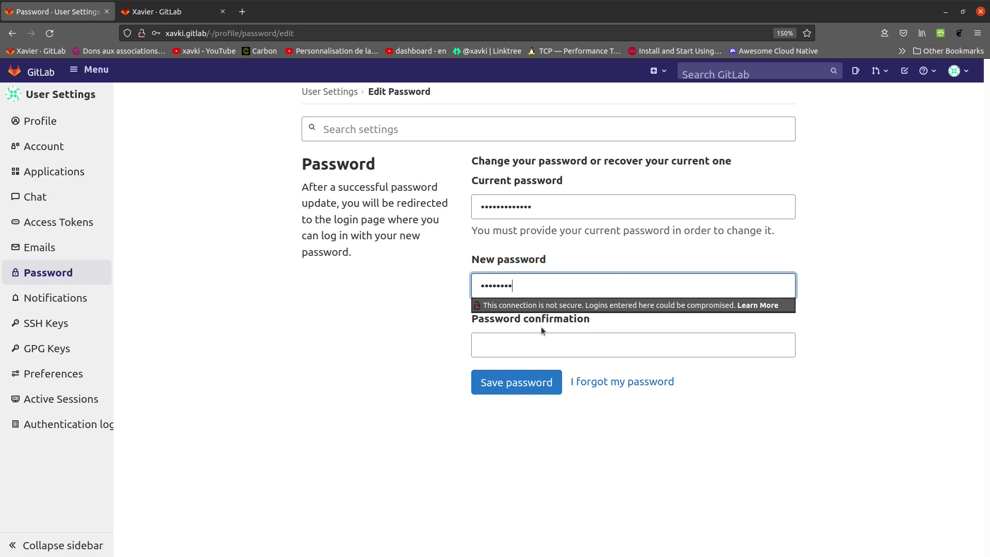
pyautogui.click(537, 344)
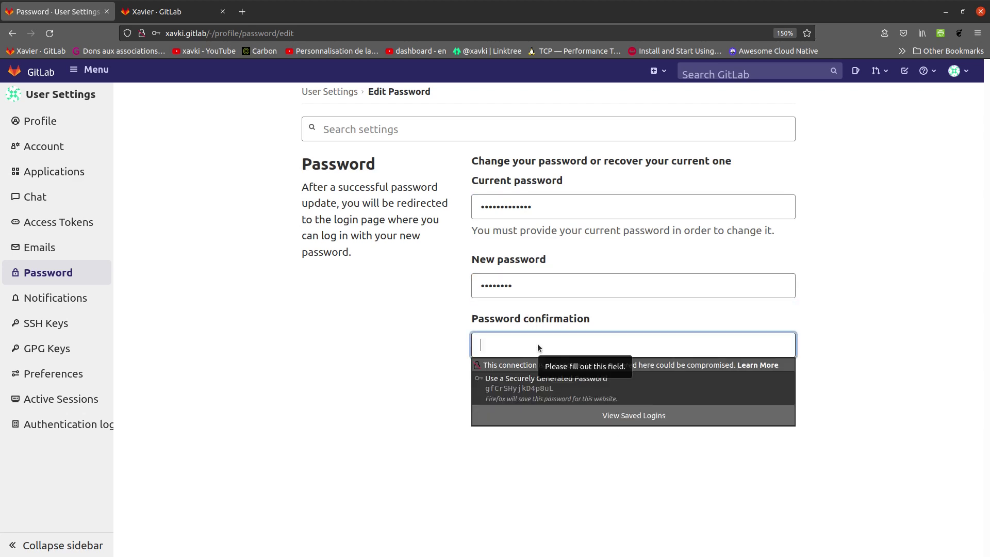
pyautogui.write('••••••••')
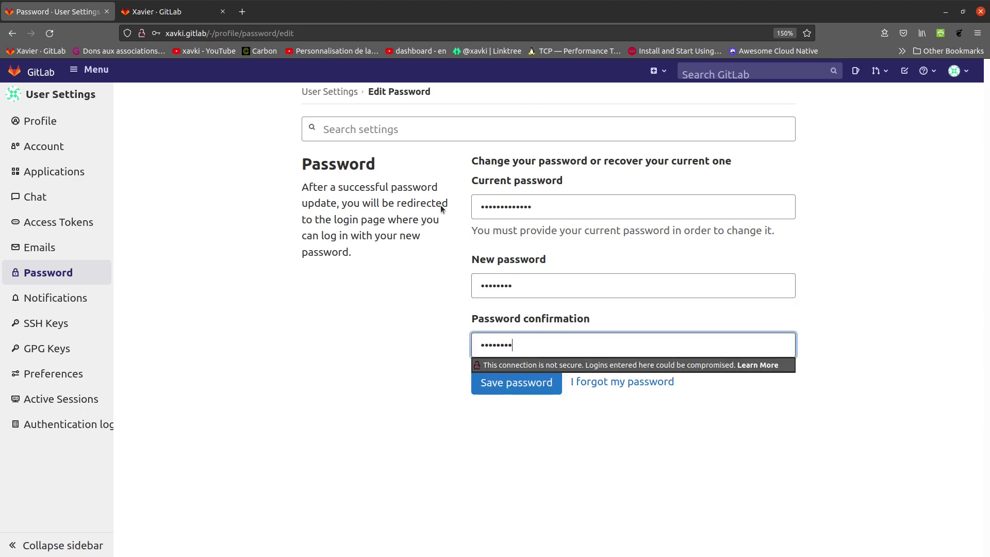
pyautogui.click(541, 383)
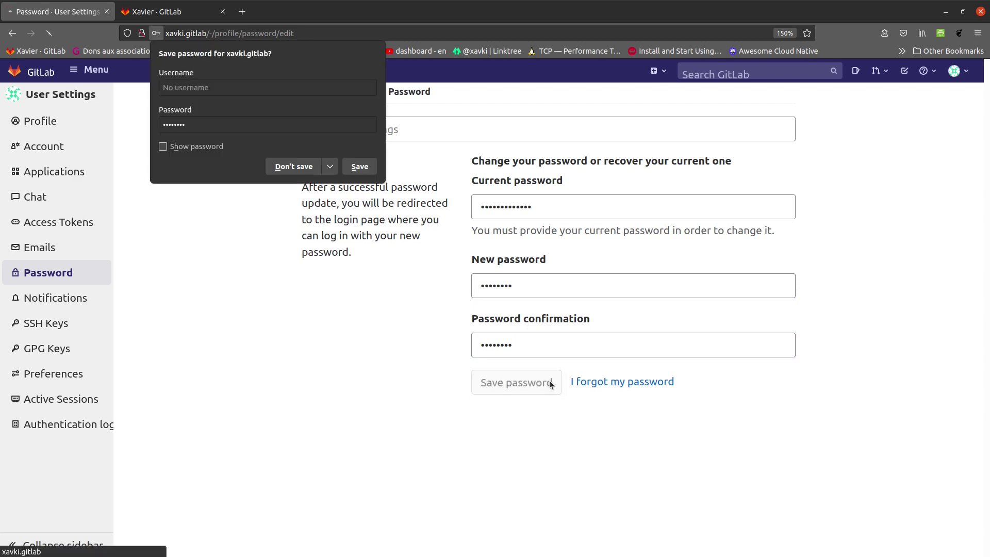
pyautogui.click(306, 167)
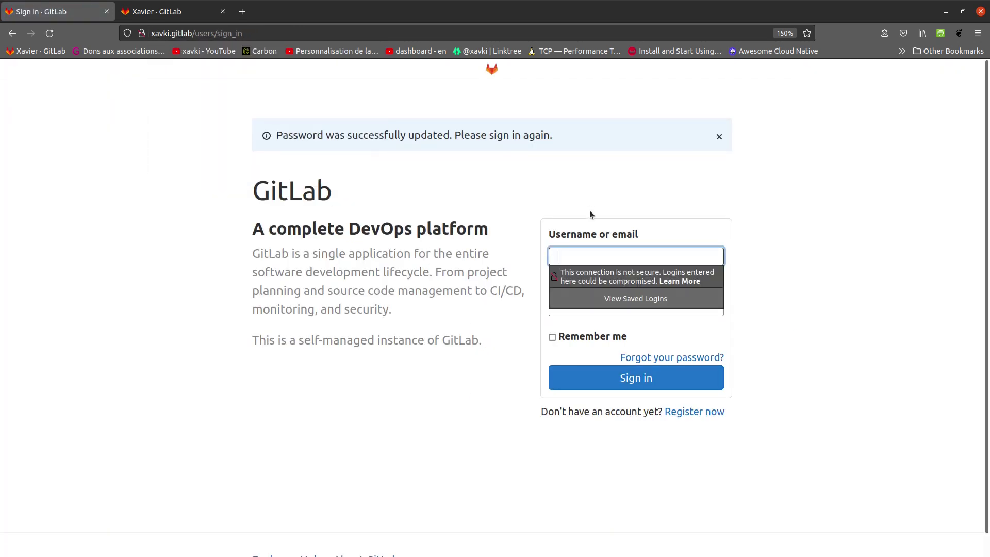
# Sign back in as root with the new password.
pyautogui.write('root')
pyautogui.press('Tab')
pyautogui.write('••••••••')
pyautogui.press('Return')
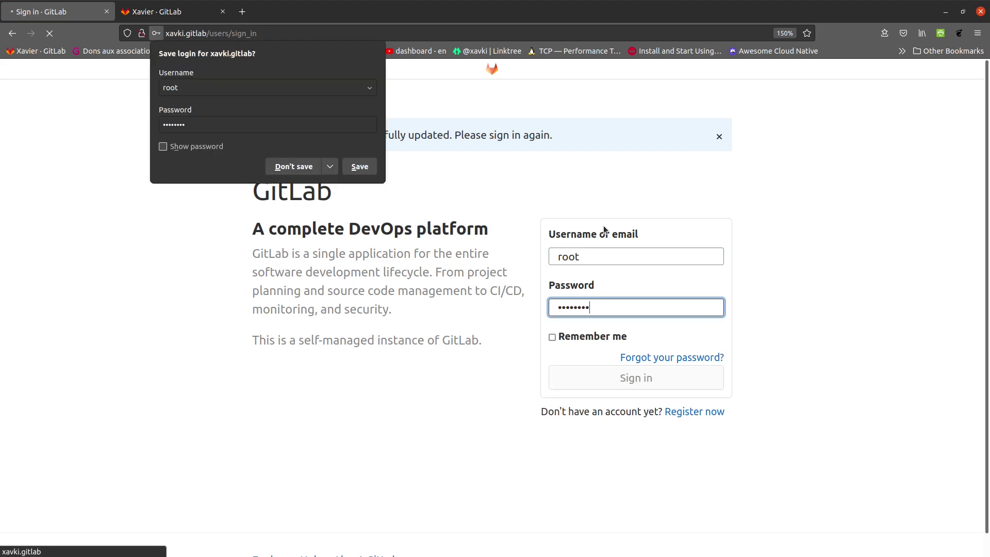
pyautogui.click(295, 160)
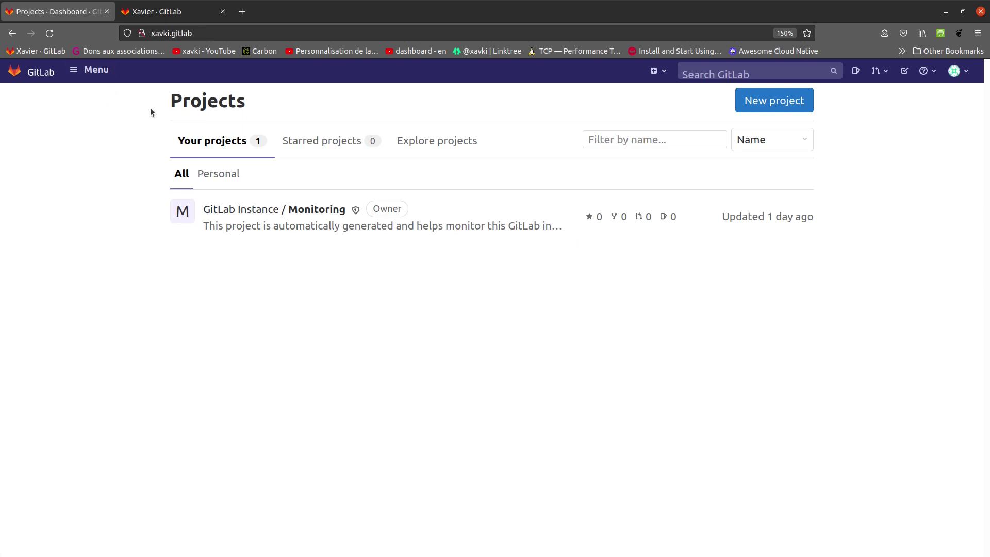
# Open the Admin Area's Users list and zoom the browser out to 120%.
pyautogui.click(88, 72)
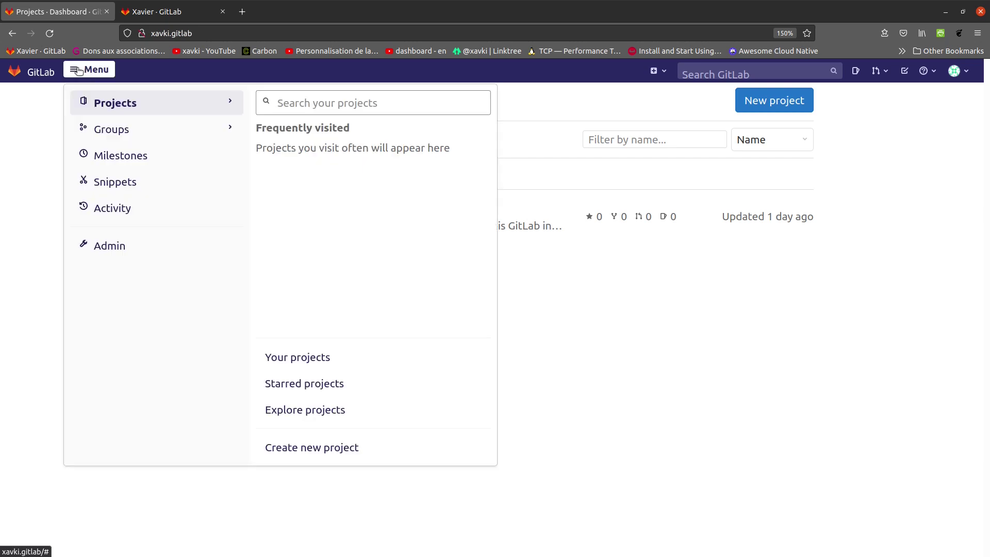
pyautogui.click(115, 251)
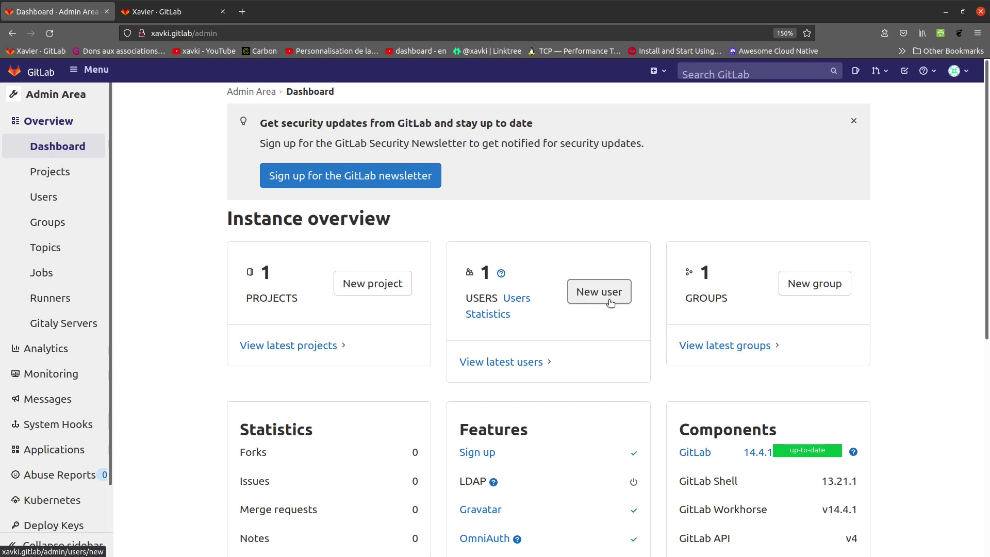
pyautogui.click(50, 205)
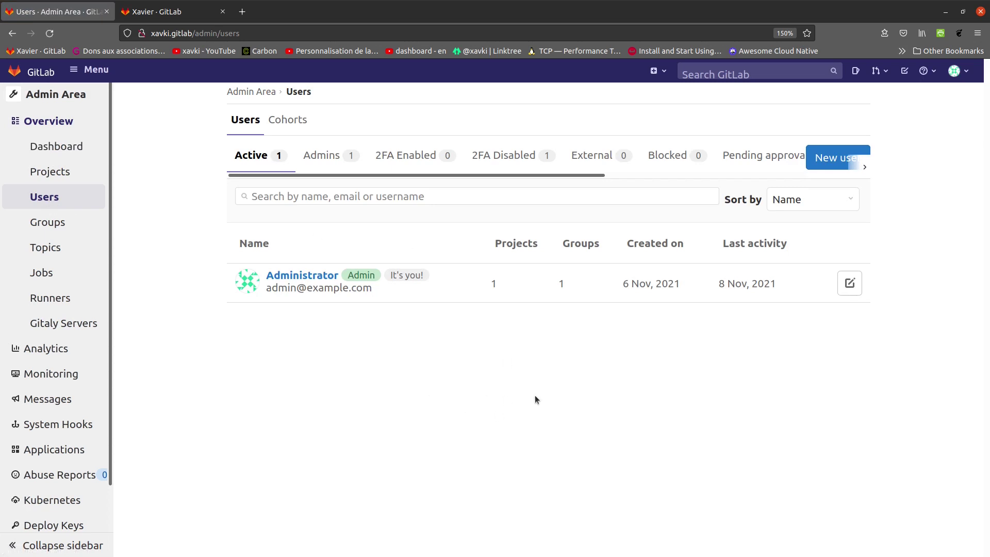
pyautogui.hotkey('ctrl', '-')
pyautogui.hotkey('ctrl', '-')
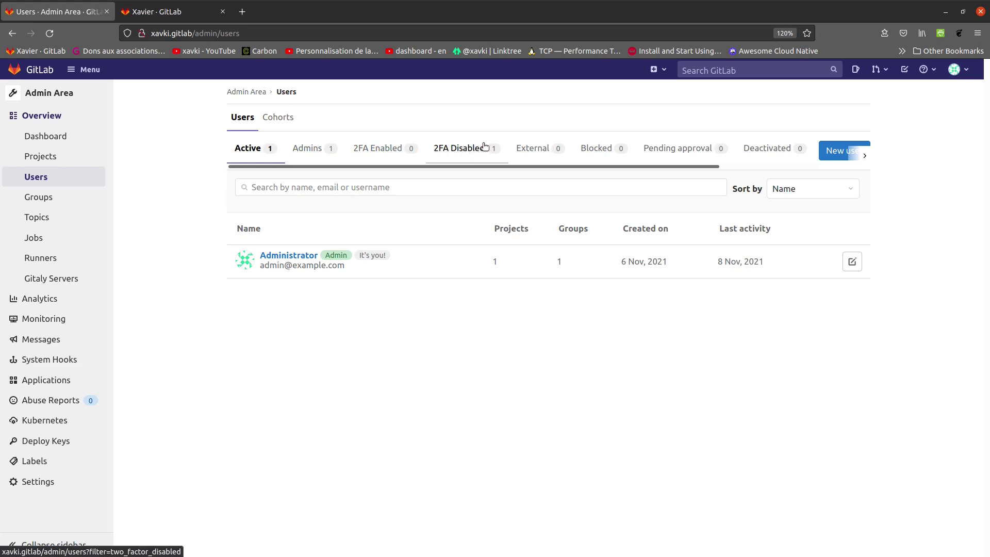
pyautogui.moveTo(653, 166); pyautogui.dragTo(515, 170)
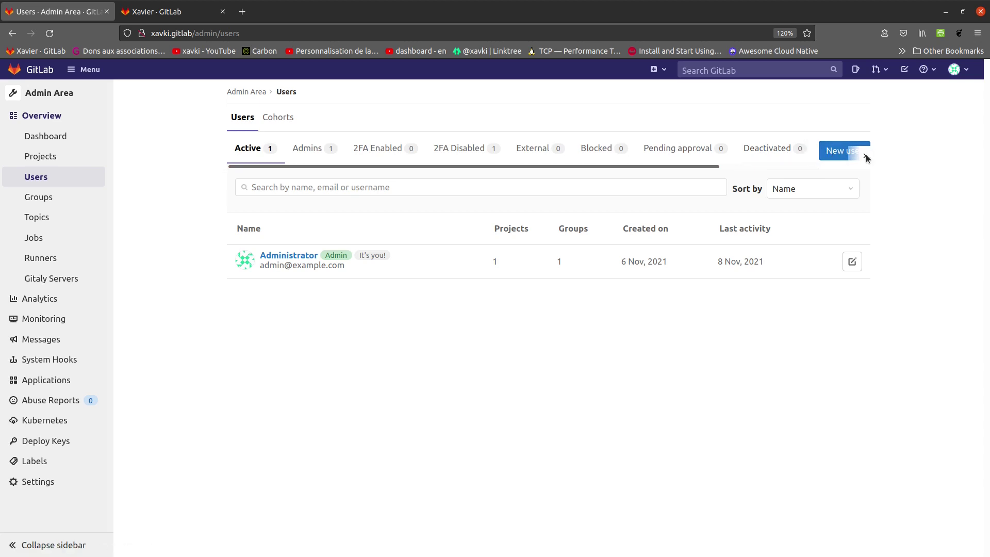
# Start a new user and enter the account's name, username and e-mail address.
pyautogui.click(833, 151)
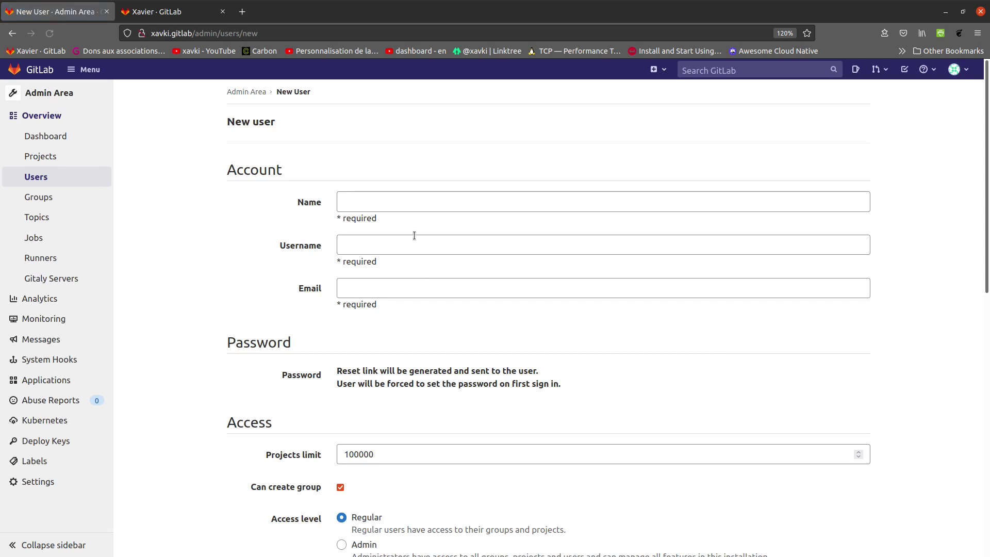
pyautogui.click(416, 200)
pyautogui.write('xavki')
pyautogui.press('Tab')
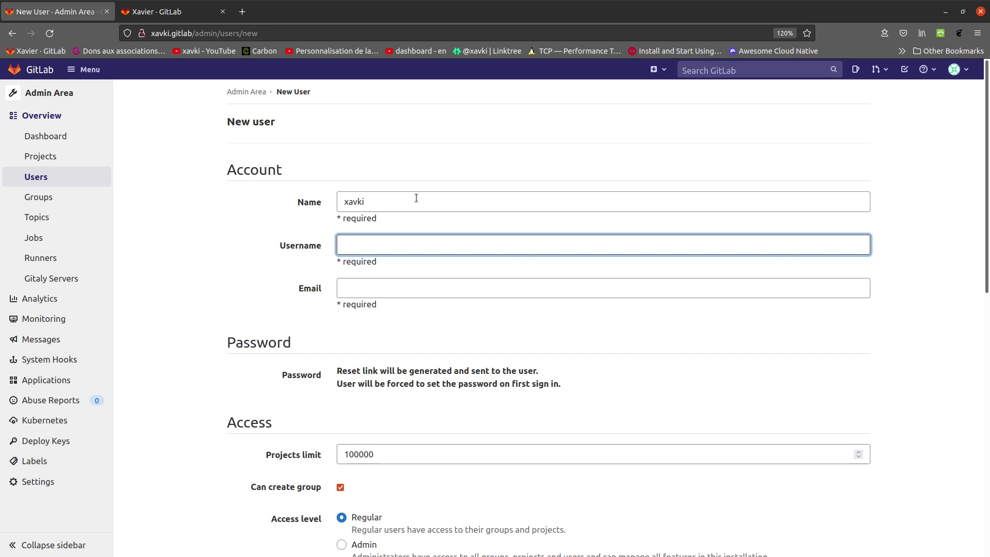
pyautogui.write('xavki')
pyautogui.press('Tab')
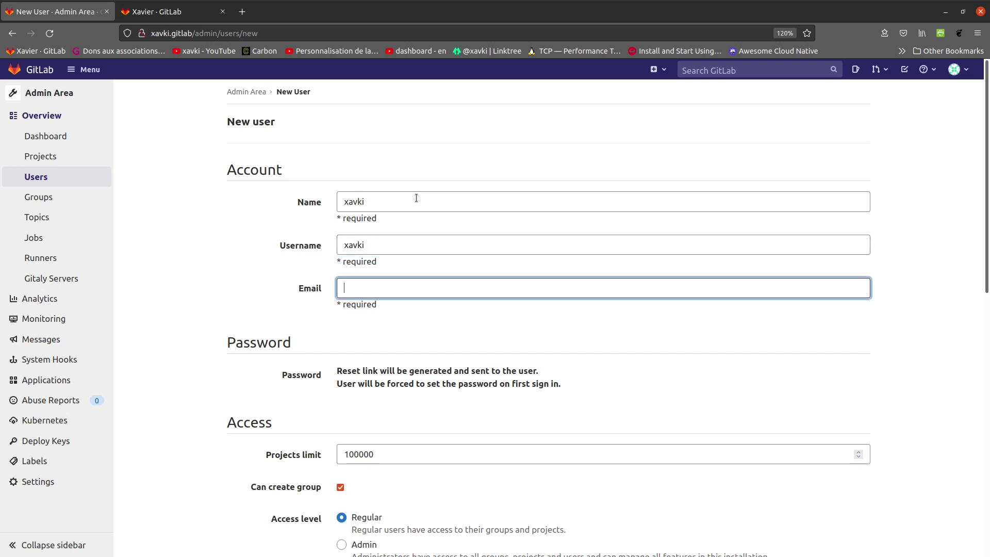
pyautogui.click(250, 269)
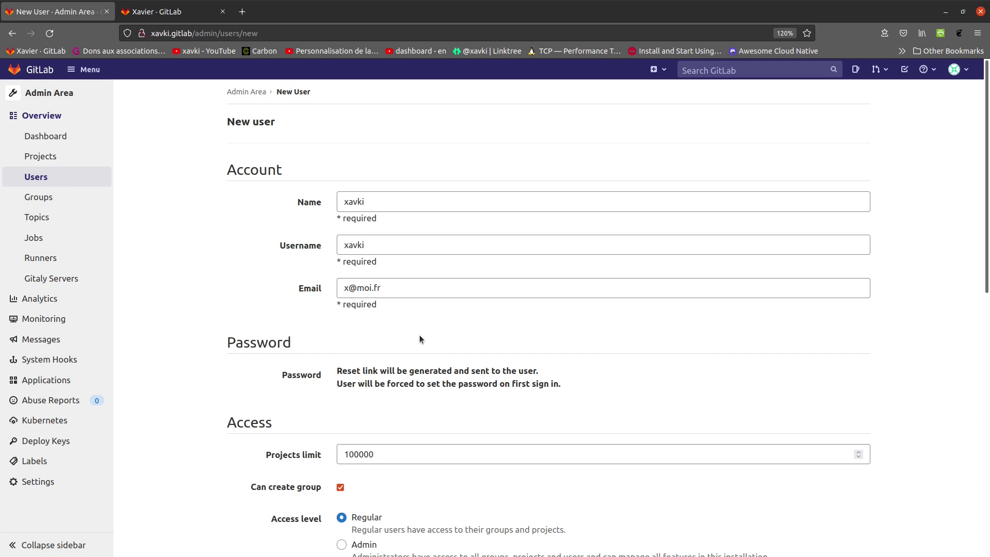
# Reduce the new user's projects limit from 100000 to 1000.
pyautogui.scroll(-3, 246, 330)
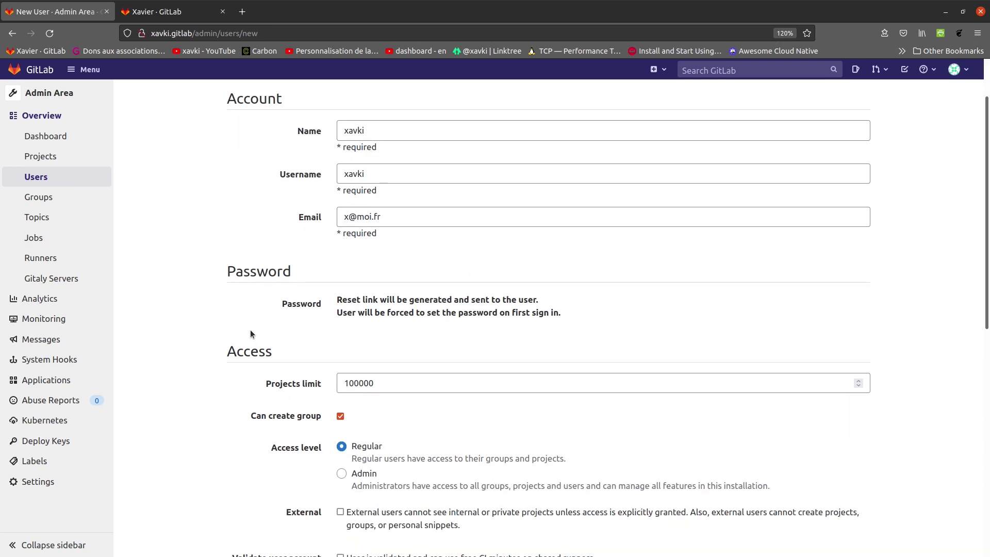
pyautogui.scroll(3, 250, 330)
pyautogui.moveTo(400, 292); pyautogui.dragTo(338, 290)
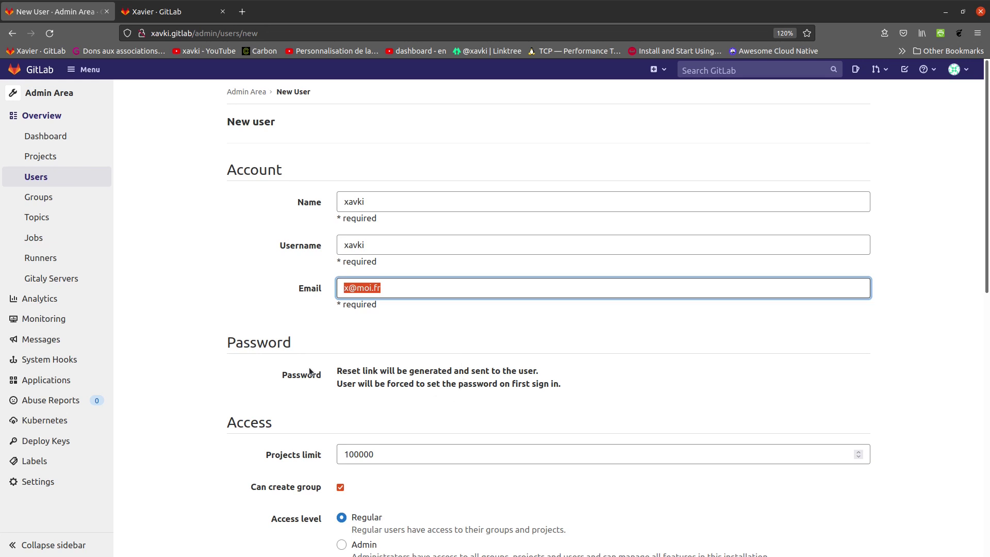
pyautogui.scroll(-2, 312, 356)
pyautogui.scroll(2, 302, 361)
pyautogui.scroll(-2, 314, 384)
pyautogui.scroll(-3, 252, 361)
pyautogui.moveTo(371, 175); pyautogui.dragTo(360, 175)
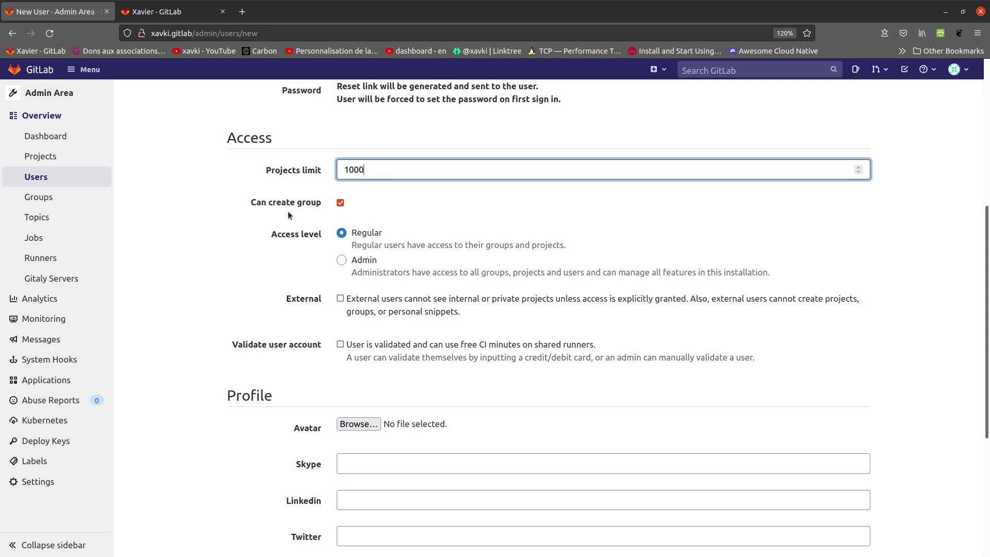
pyautogui.scroll(2, 265, 210)
pyautogui.scroll(3, 266, 211)
pyautogui.scroll(-3, 287, 251)
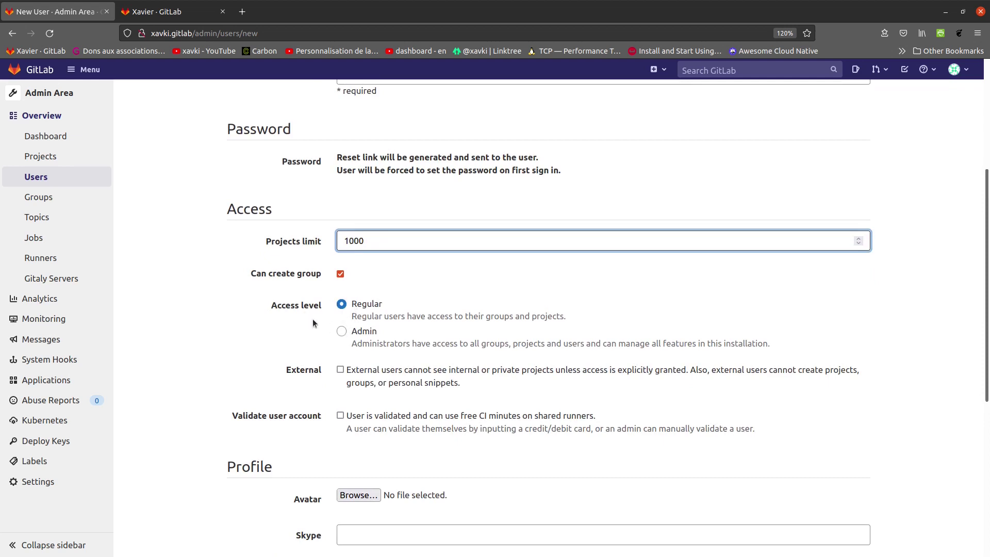
# Set the access level to Admin and keep the External option unchecked.
pyautogui.click(364, 332)
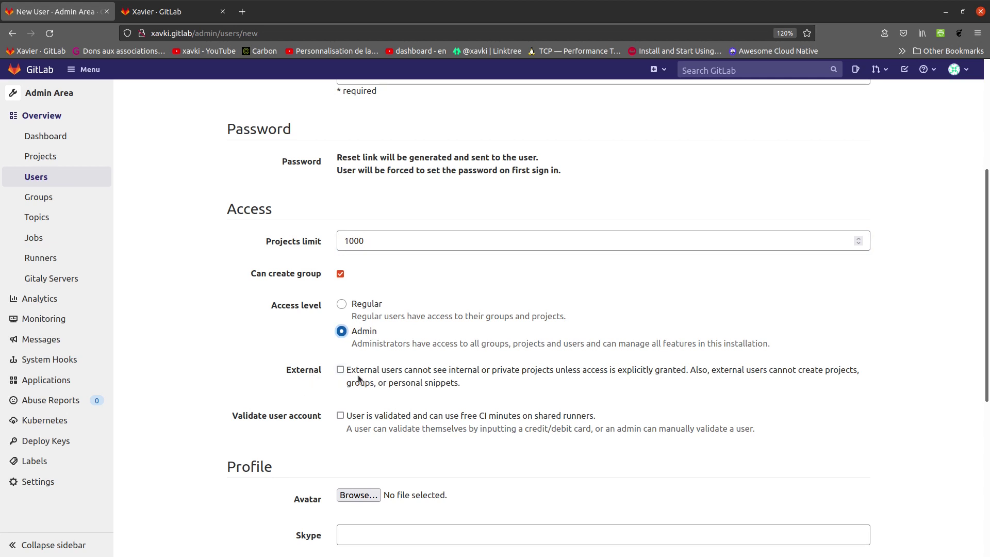
pyautogui.click(341, 370)
pyautogui.click(341, 370)
pyautogui.scroll(-2, 686, 395)
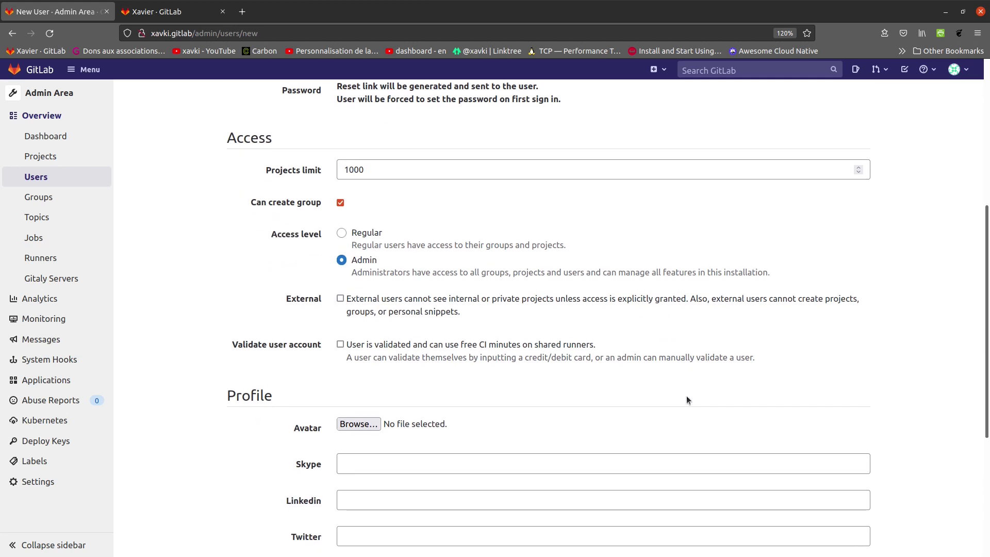
pyautogui.scroll(-5, 401, 395)
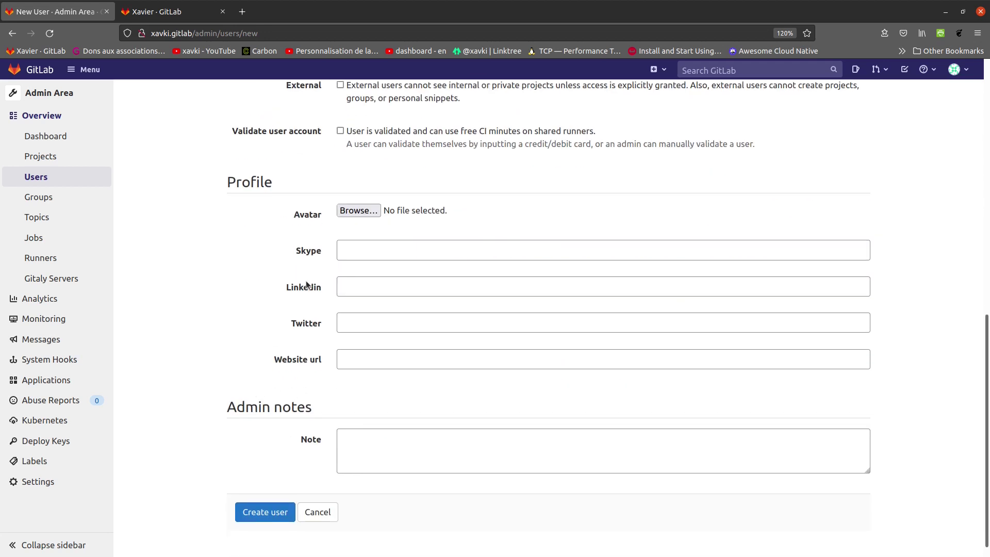
# Submit the completed New User form with Create user.
pyautogui.click(357, 249)
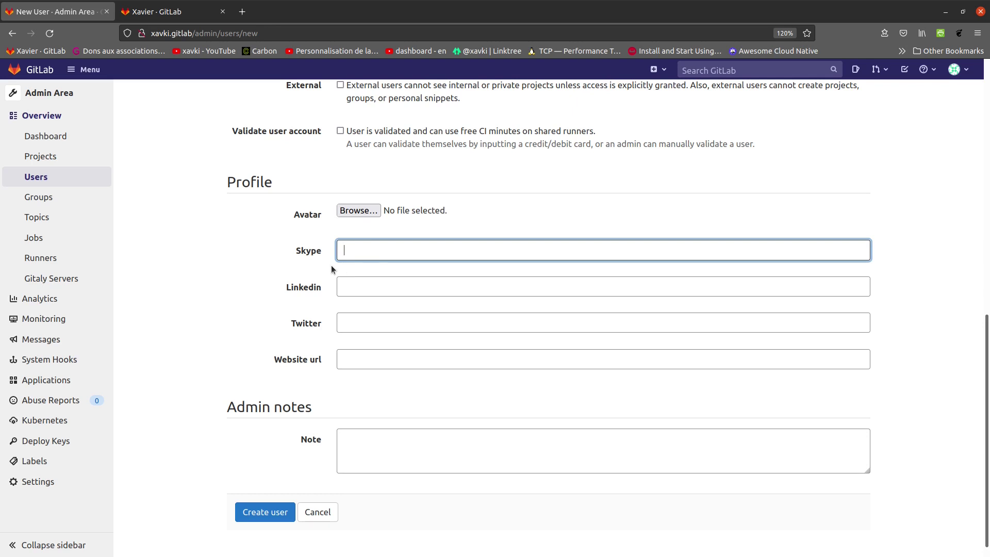
pyautogui.hotkey('ctrl', 'Tab')
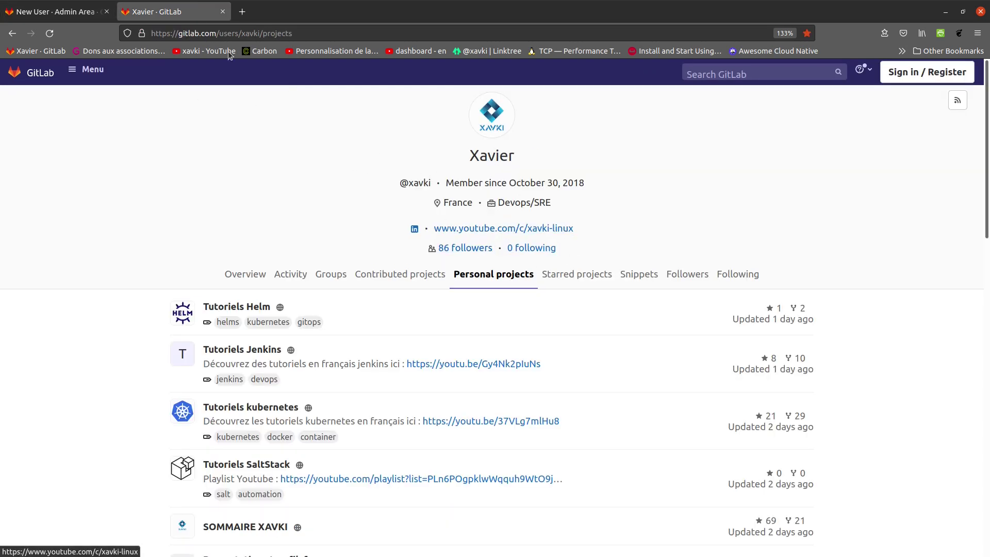
pyautogui.click(53, 12)
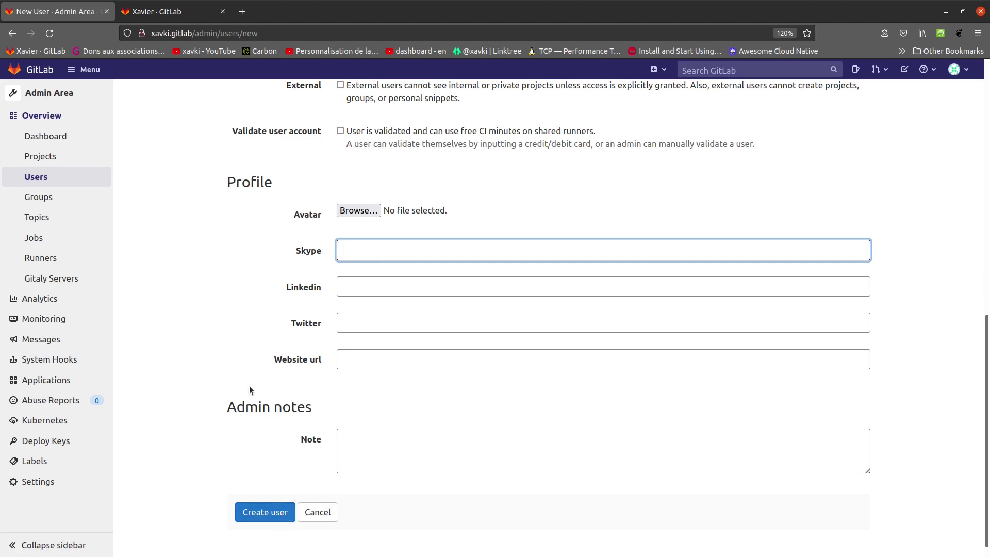
pyautogui.scroll(10, 273, 351)
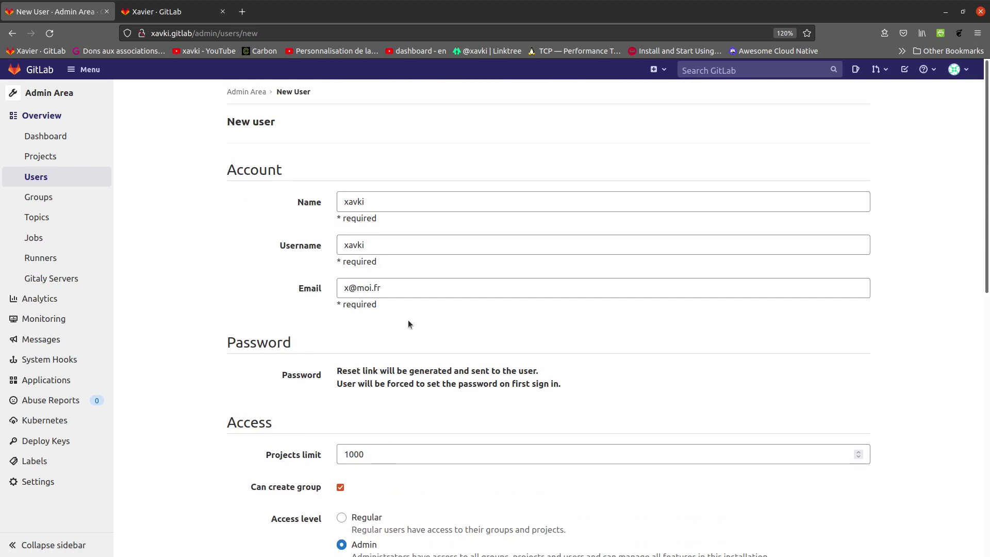
pyautogui.scroll(-8, 228, 319)
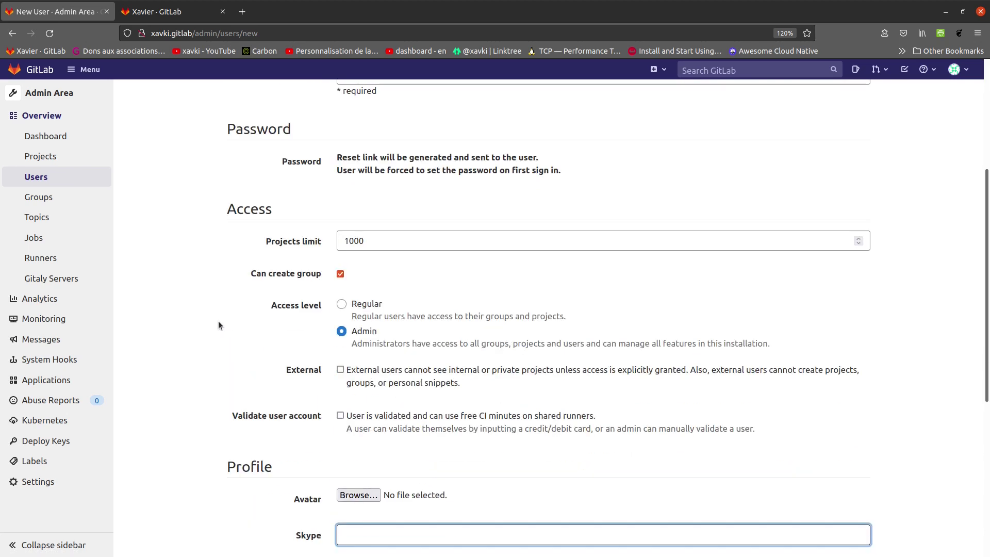
pyautogui.scroll(4, 187, 402)
pyautogui.scroll(-4, 362, 322)
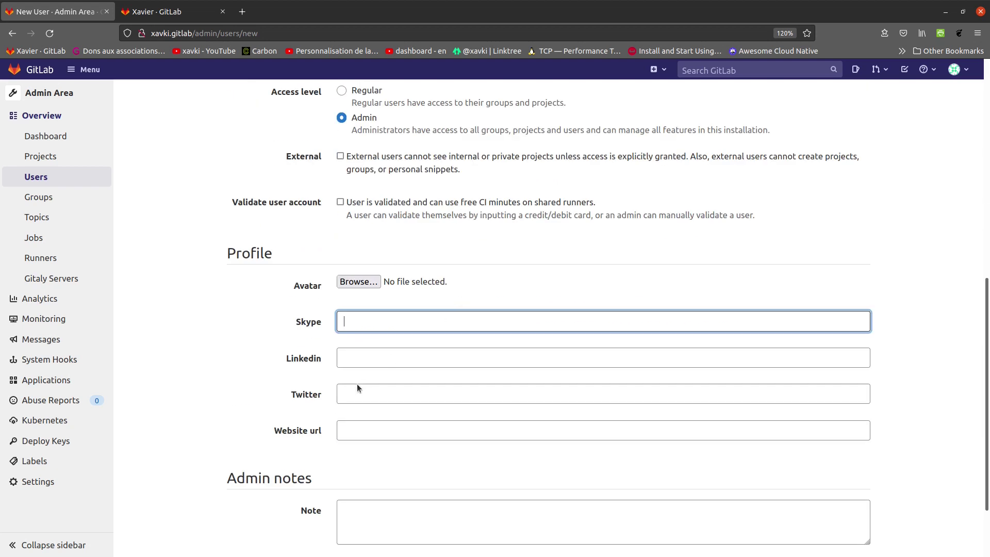
pyautogui.scroll(-2, 269, 484)
pyautogui.click(271, 494)
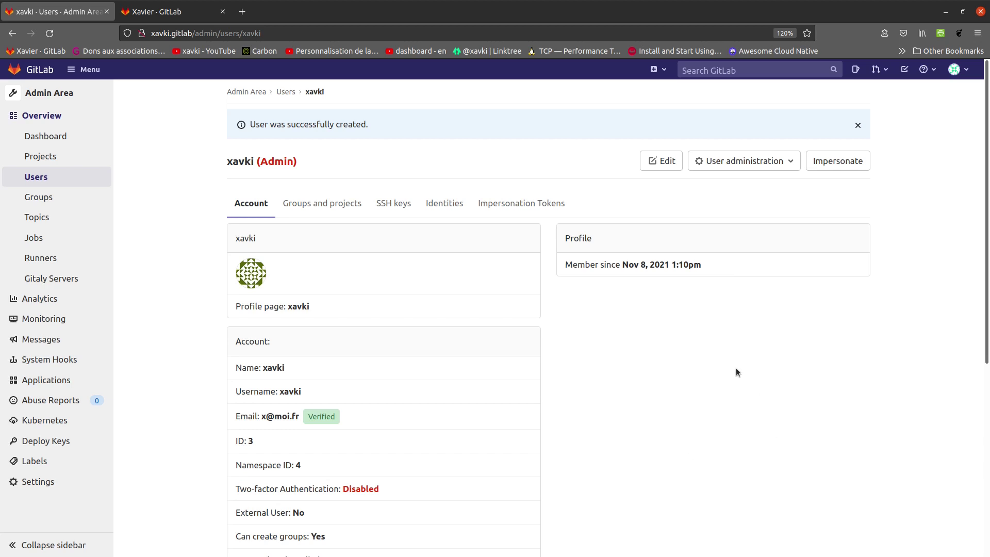
# On the new user's Edit page, enter a password and its confirmation.
pyautogui.click(662, 162)
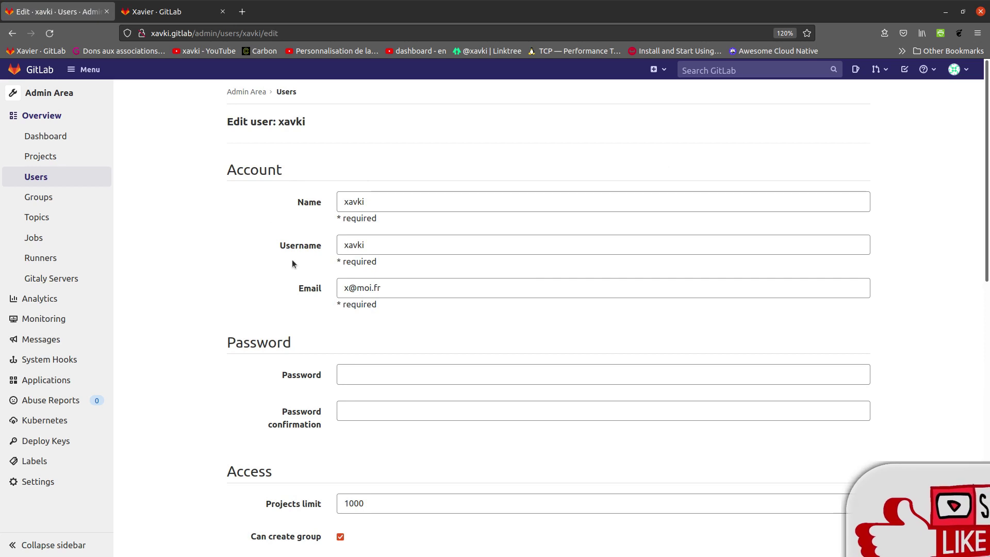
pyautogui.click(358, 374)
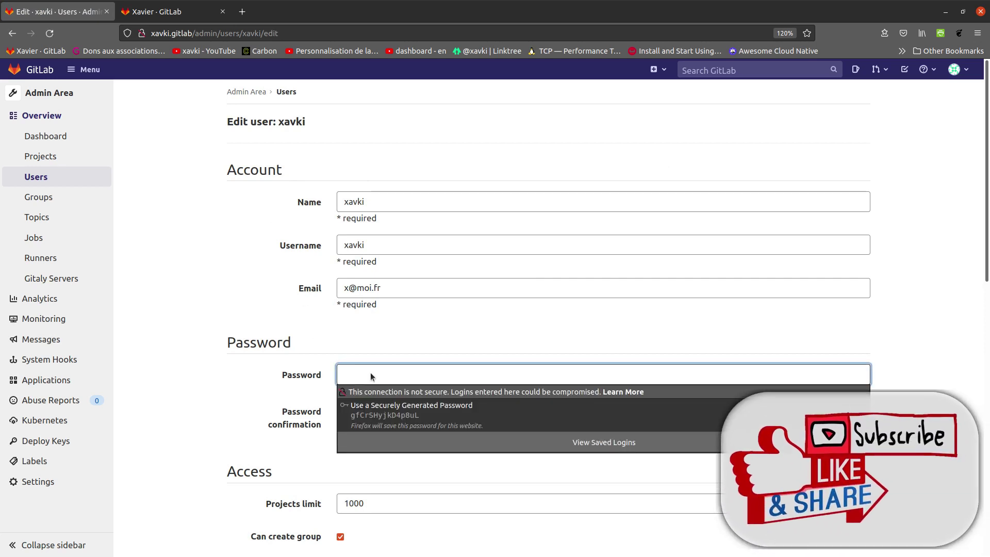
pyautogui.write('a')
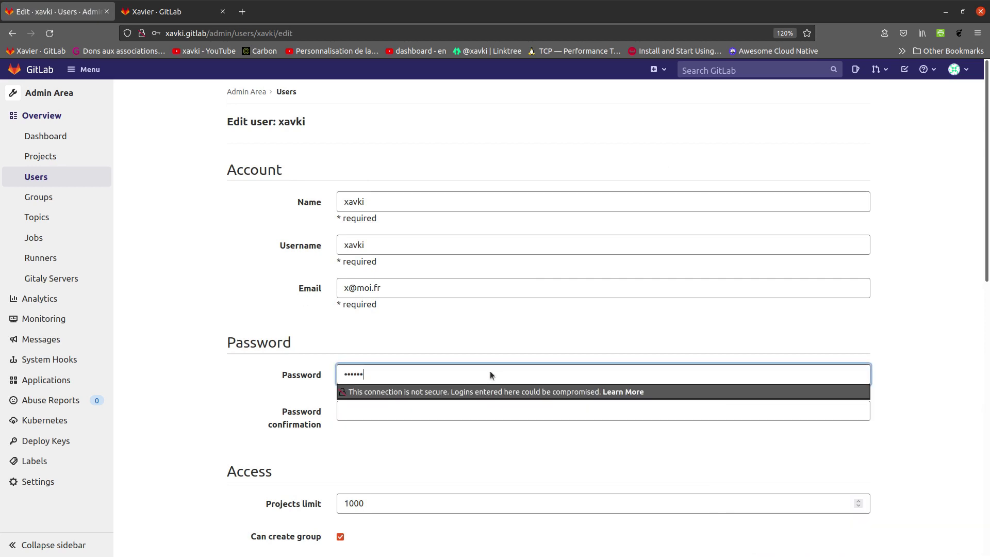
pyautogui.click(394, 411)
pyautogui.write('aze')
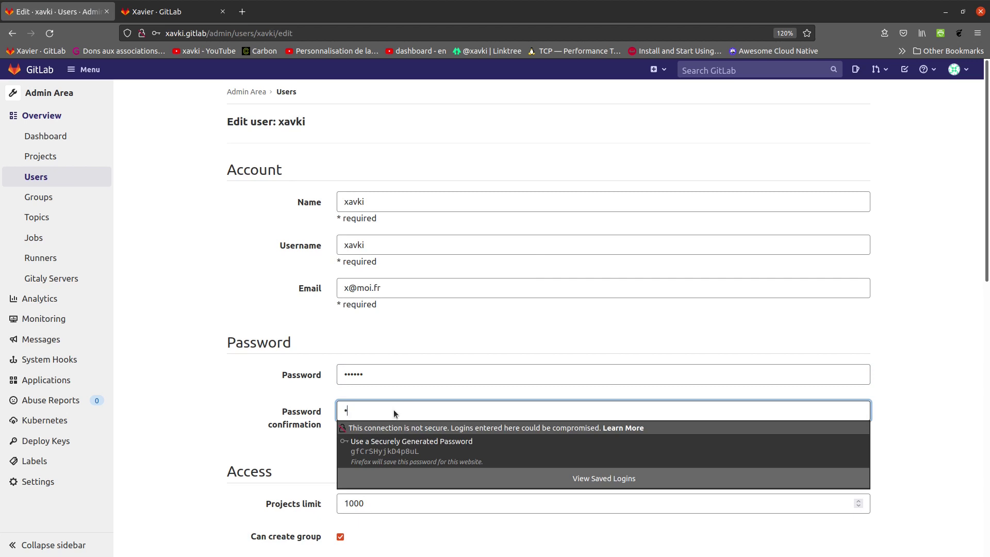
pyautogui.write('rty')
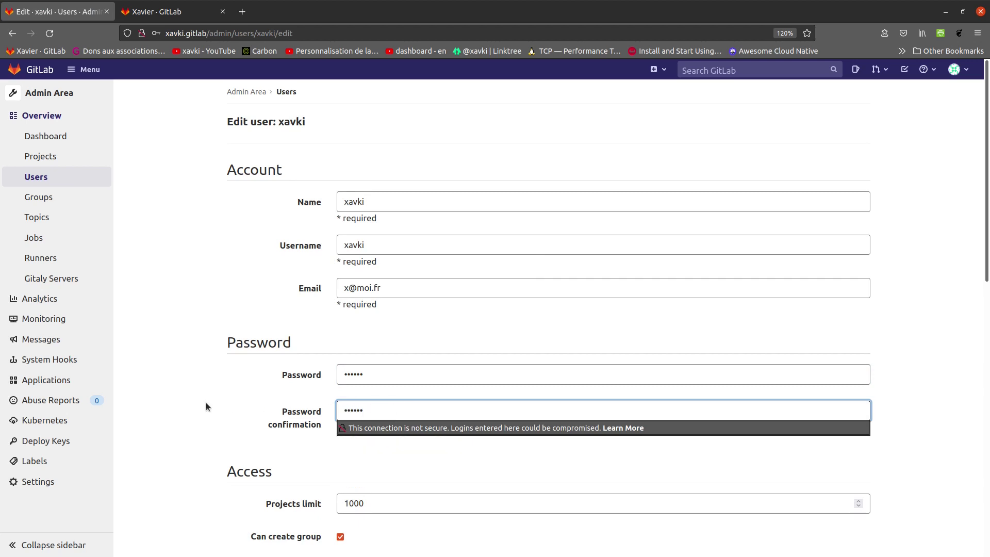
pyautogui.click(212, 402)
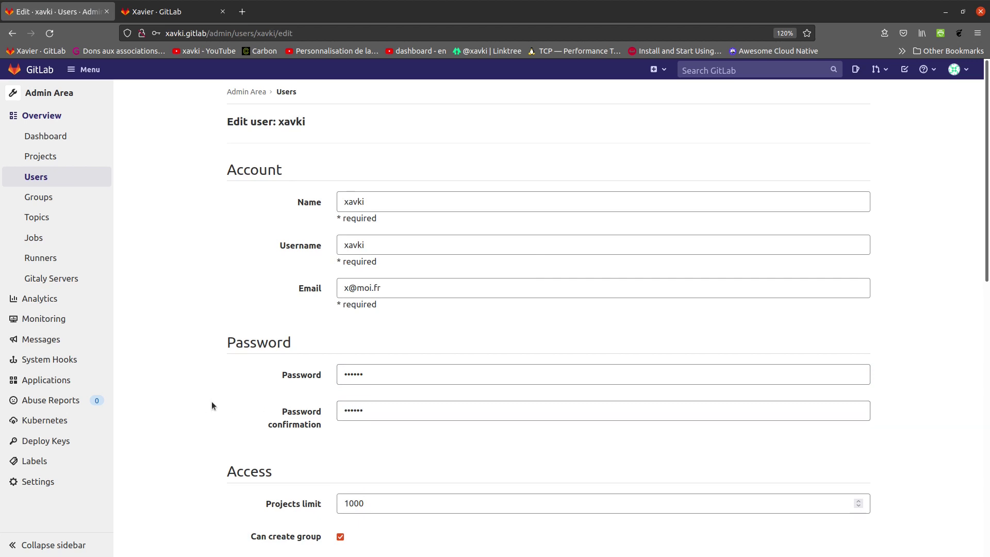
# Retype a matching password and confirmation, then save the user's changes.
pyautogui.click(392, 373)
pyautogui.press('BackSpace')
pyautogui.press('BackSpace')
pyautogui.press('BackSpace')
pyautogui.press('BackSpace')
pyautogui.press('BackSpace')
pyautogui.press('BackSpace')
pyautogui.write('azertyui')
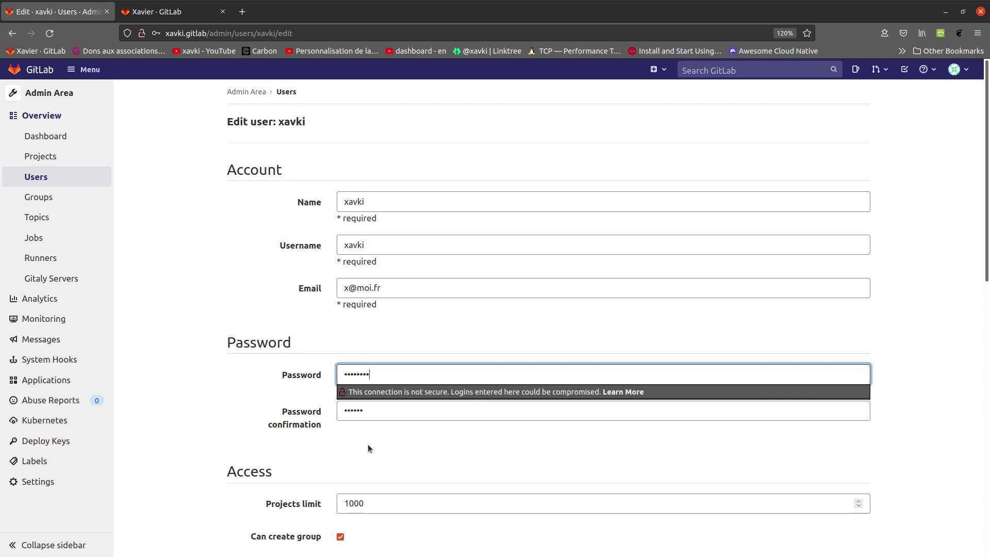
pyautogui.click(384, 411)
pyautogui.doubleClick(385, 407)
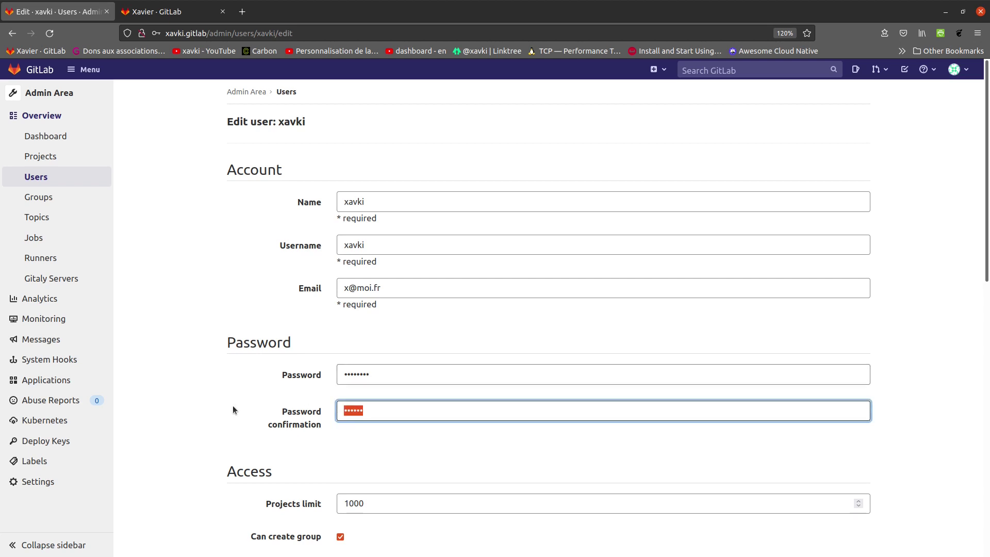
pyautogui.write('azertyui')
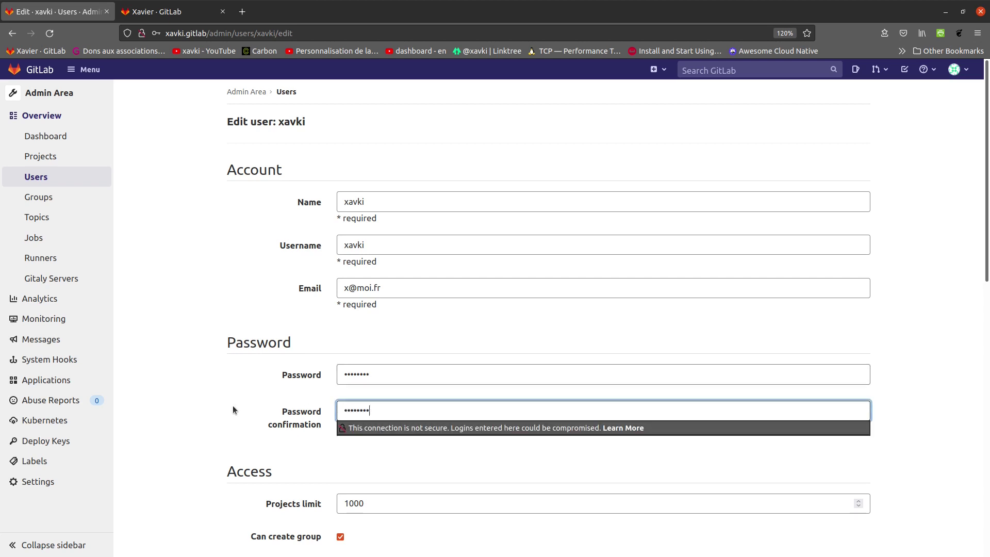
pyautogui.click(211, 310)
pyautogui.scroll(-10, 211, 309)
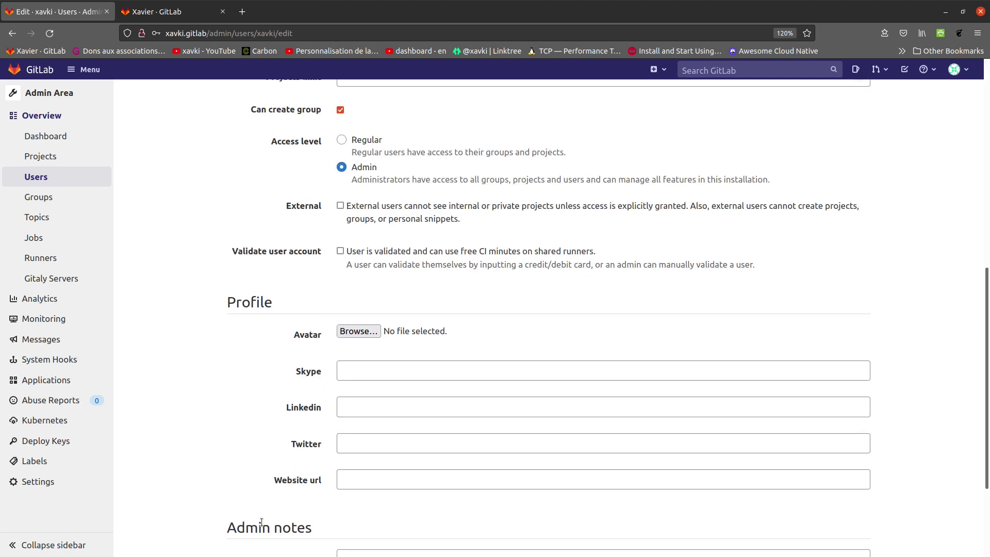
pyautogui.click(264, 504)
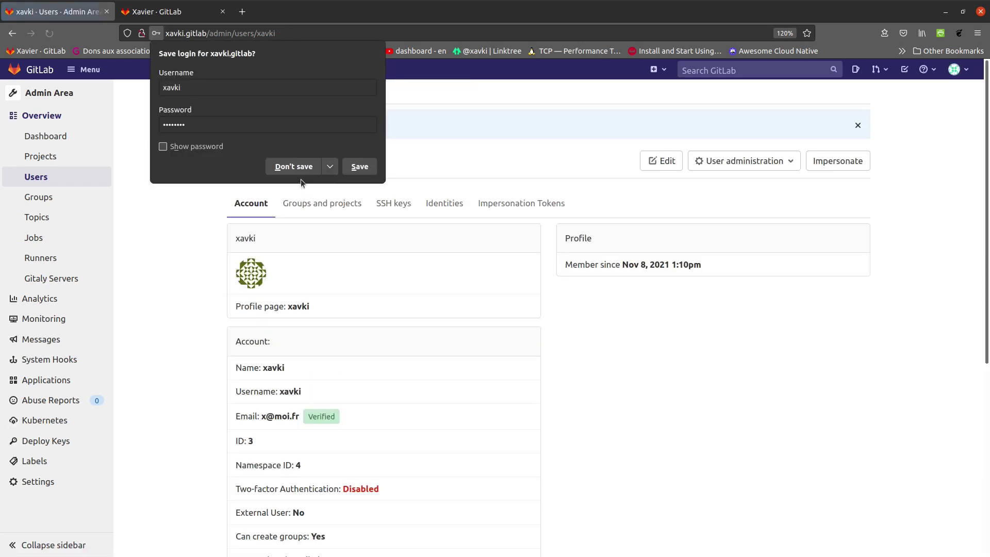
# Sign out of the administrator account and sign in as the new user.
pyautogui.click(316, 166)
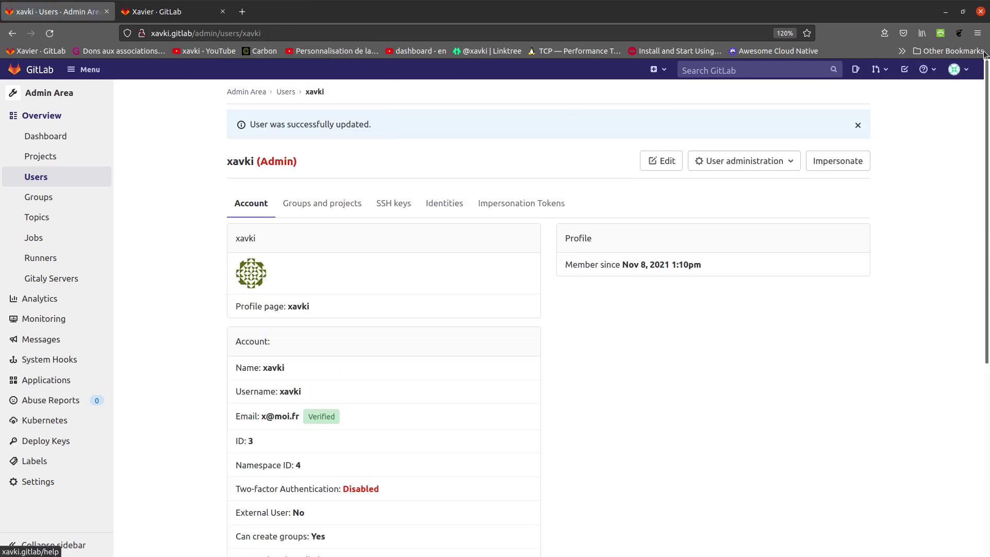
pyautogui.click(969, 70)
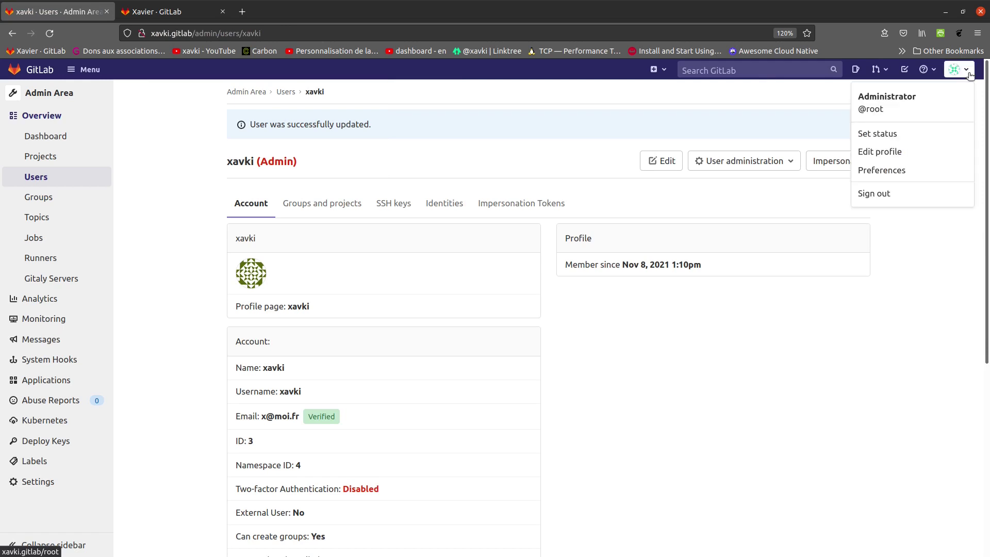
pyautogui.click(894, 196)
pyautogui.write('xavki')
pyautogui.press('Tab')
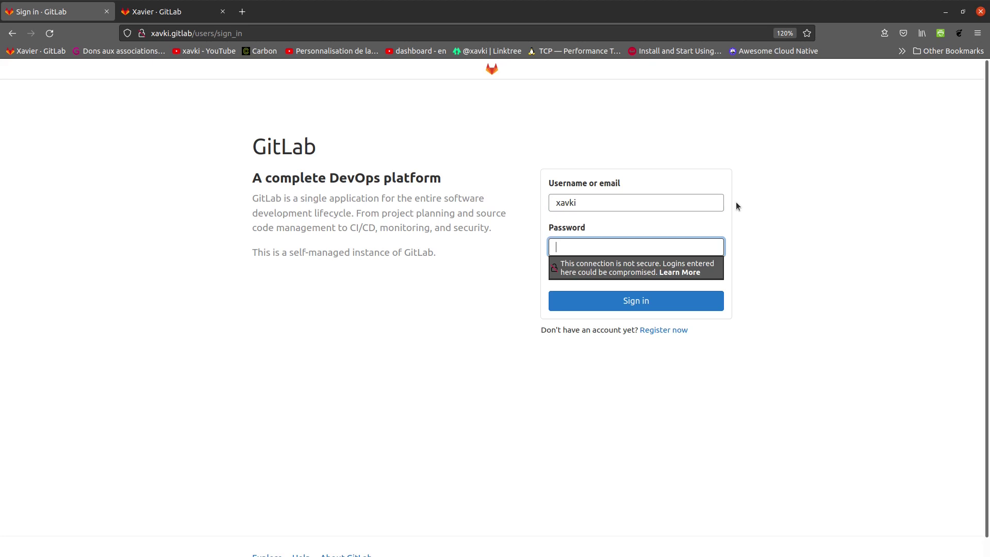
pyautogui.write('********')
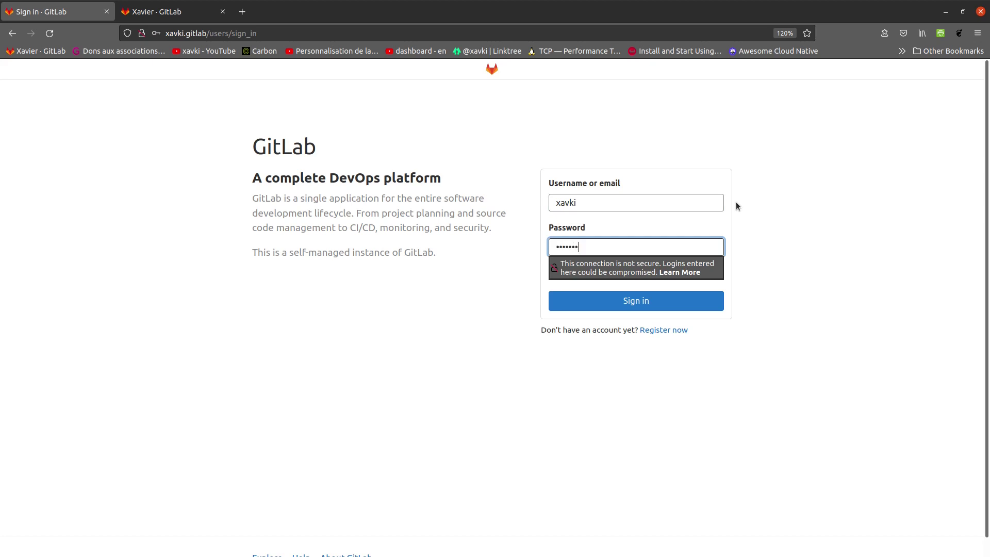
pyautogui.press('Return')
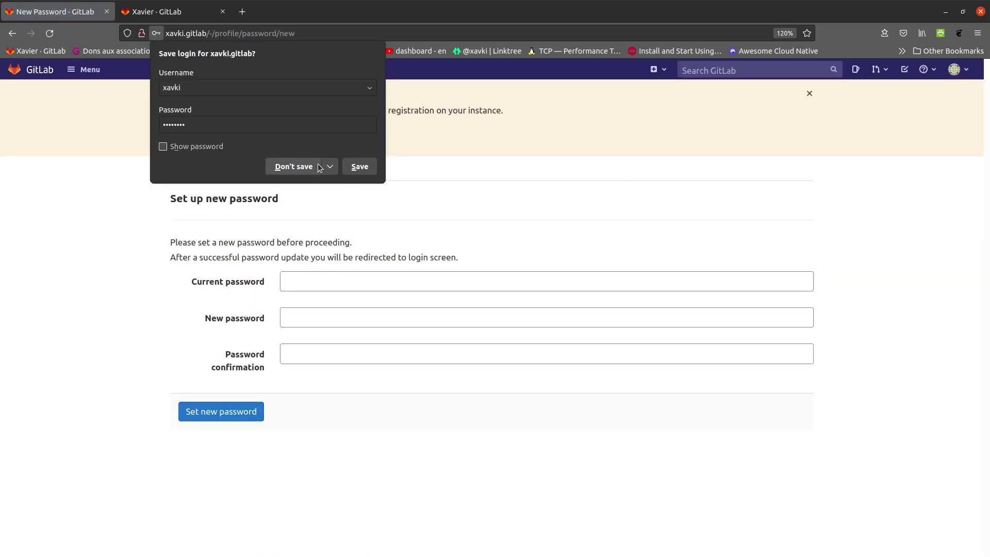
pyautogui.click(318, 165)
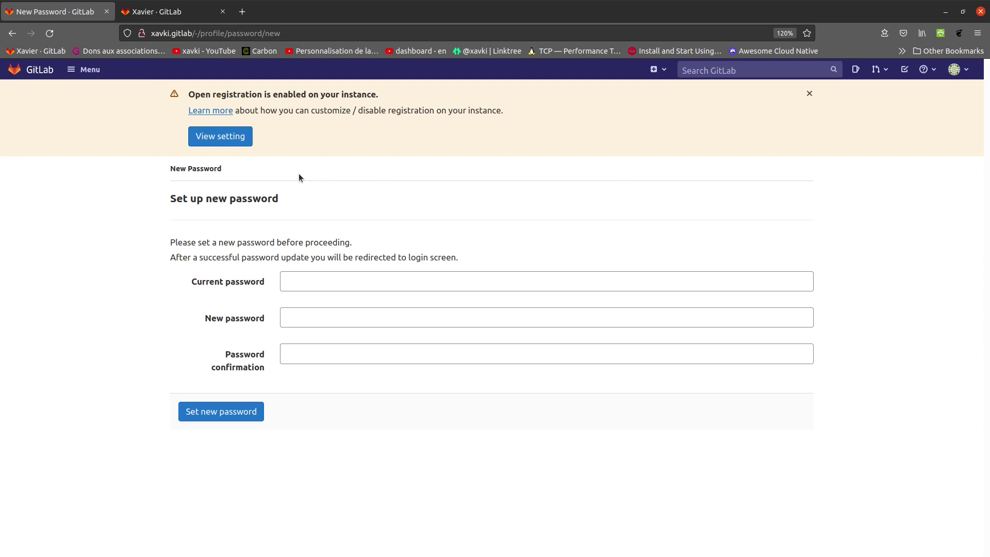
# Replace the temporary password with a new password on the Set up new password form.
pyautogui.click(325, 280)
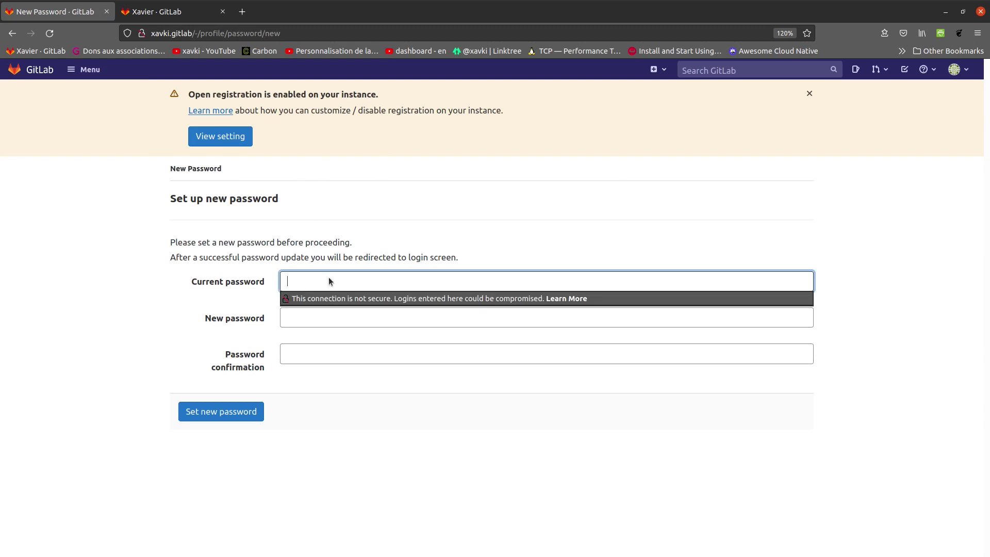
pyautogui.write('***')
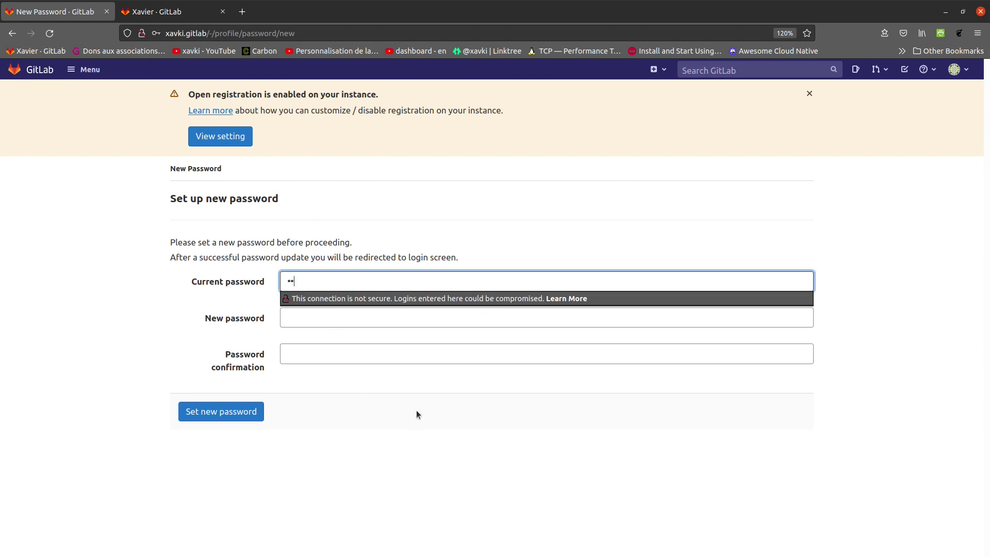
pyautogui.write('*****')
pyautogui.click(318, 320)
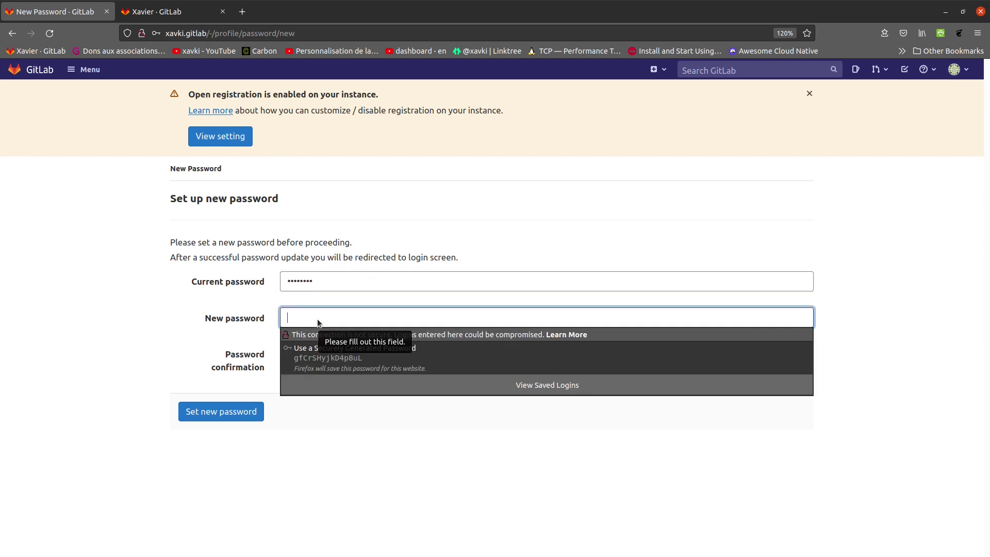
pyautogui.write('****')
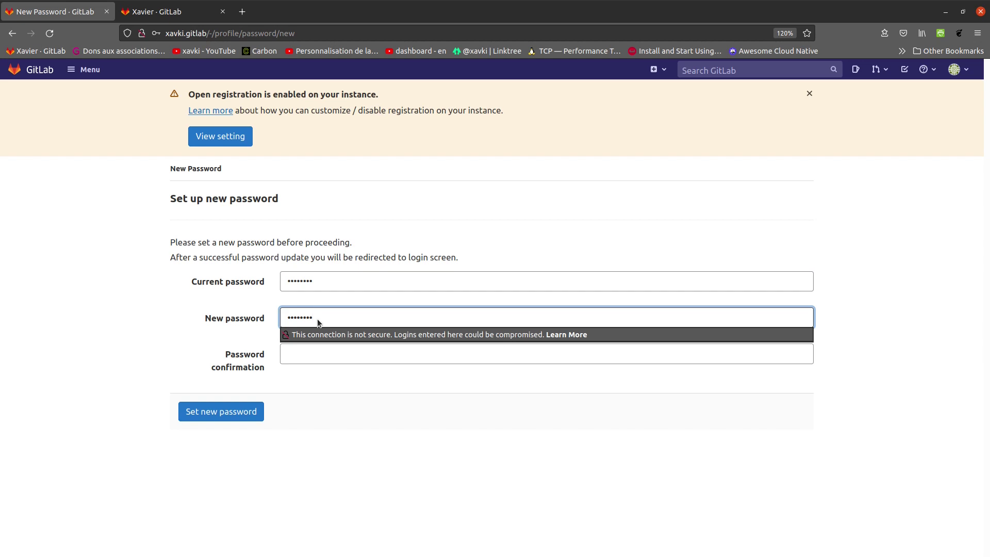
pyautogui.press('Tab')
pyautogui.write('********')
pyautogui.click(346, 394)
pyautogui.click(259, 413)
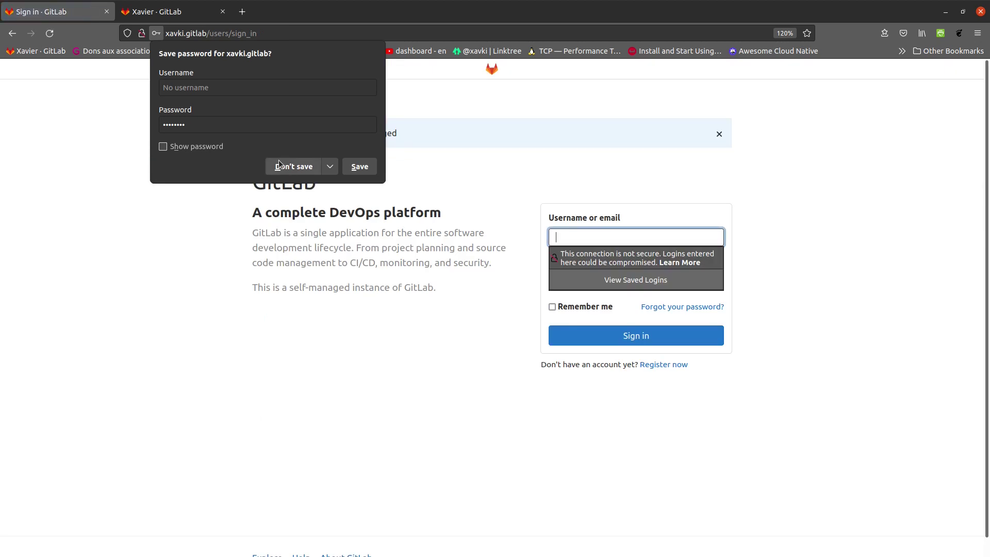
pyautogui.click(359, 166)
# Sign in again as the new user with the new password.
pyautogui.write('xavki')
pyautogui.press('Tab')
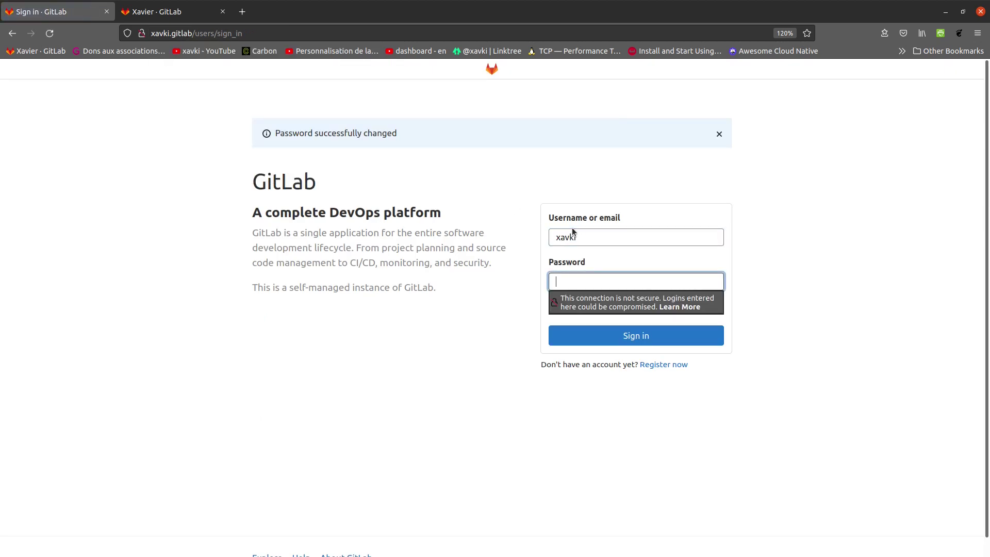
pyautogui.write('********')
pyautogui.press('Return')
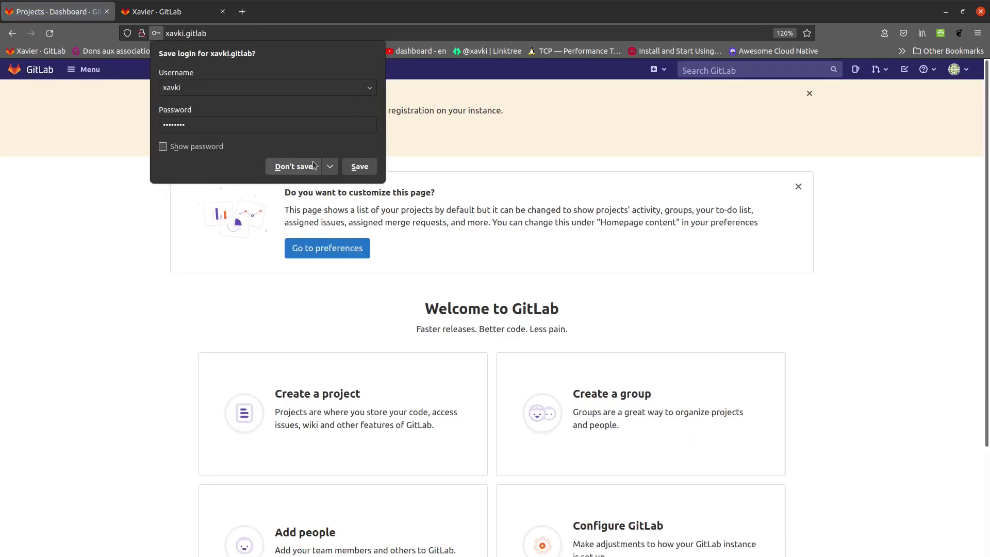
# Decline Firefox's save-login prompt and scroll through the Welcome dashboard and back up.
pyautogui.click(294, 166)
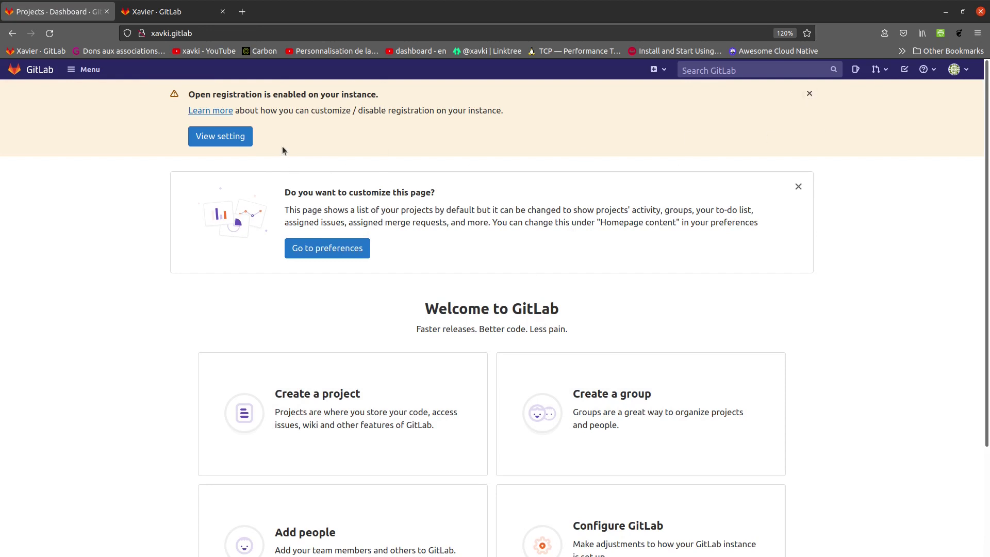
pyautogui.scroll(-3, 792, 267)
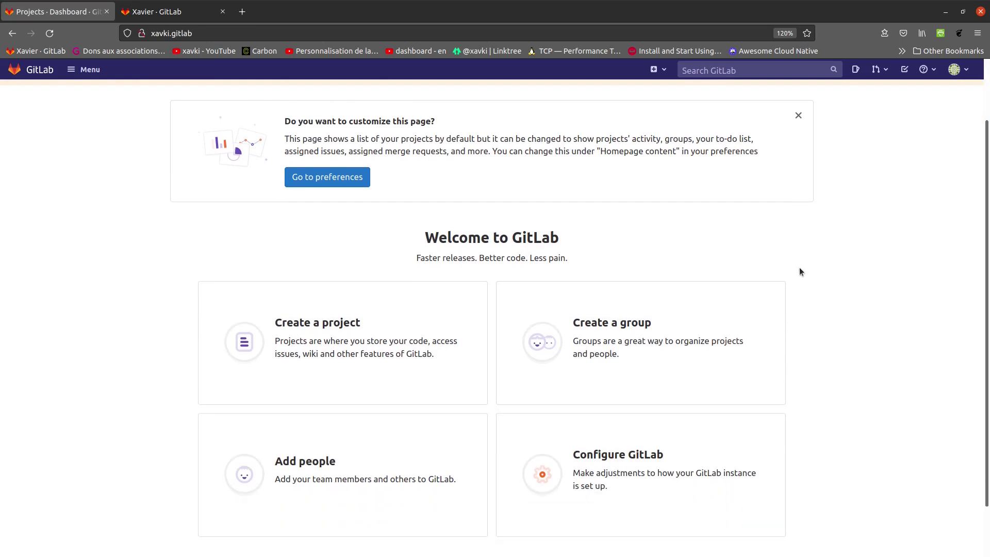
pyautogui.scroll(-2, 416, 454)
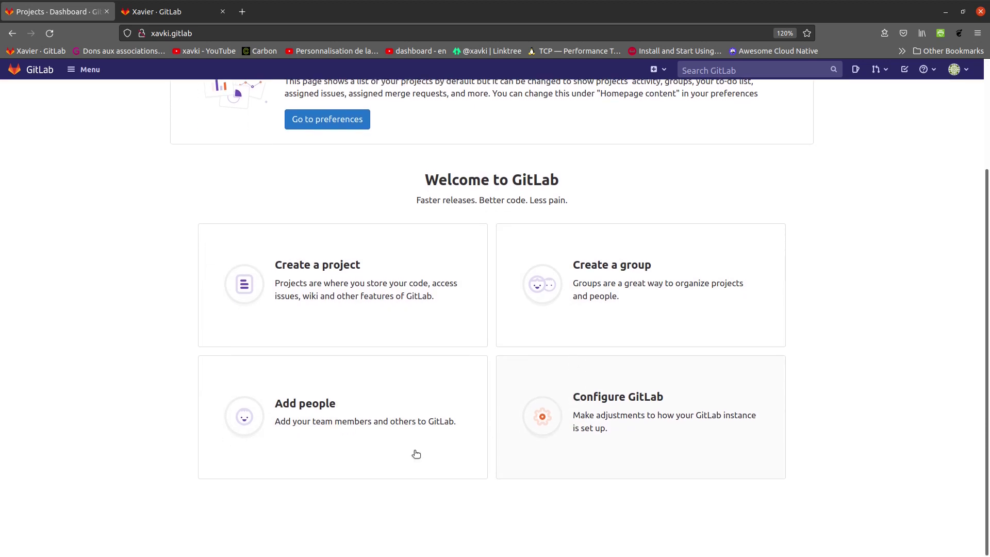
pyautogui.scroll(5, 407, 340)
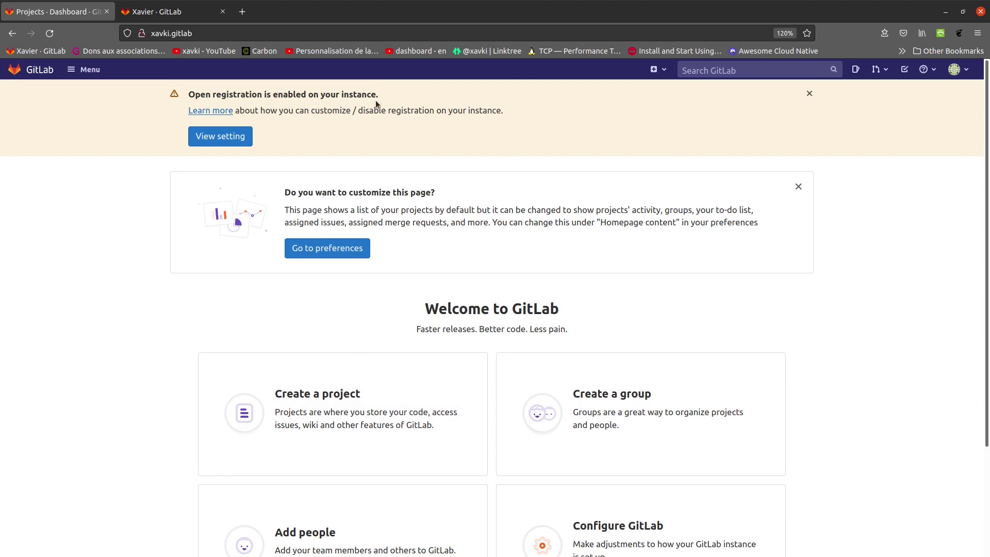
# Uncheck 'Sign-up enabled' in the instance settings, save changes, and return to the dashboard.
pyautogui.click(244, 139)
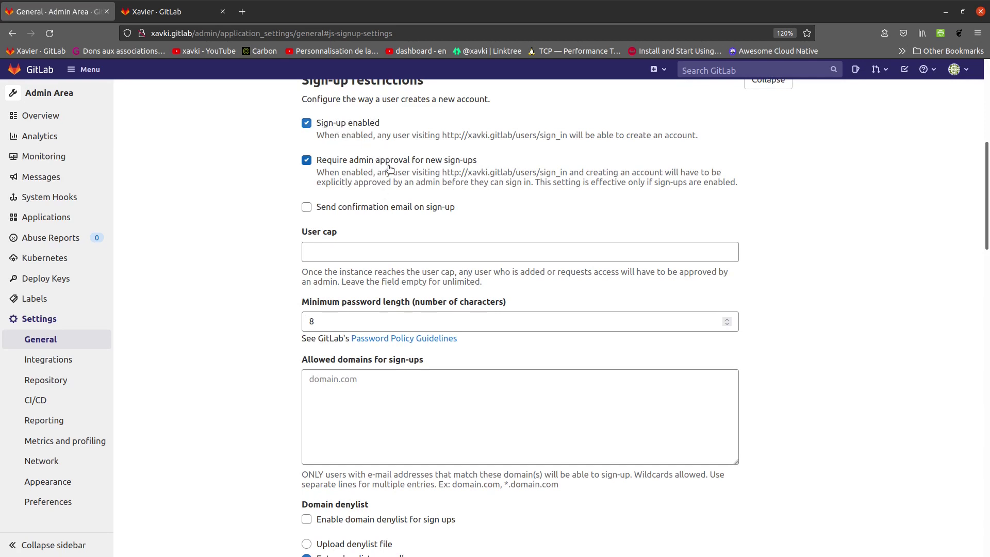
pyautogui.click(306, 122)
pyautogui.scroll(-5, 242, 150)
pyautogui.scroll(-15, 233, 154)
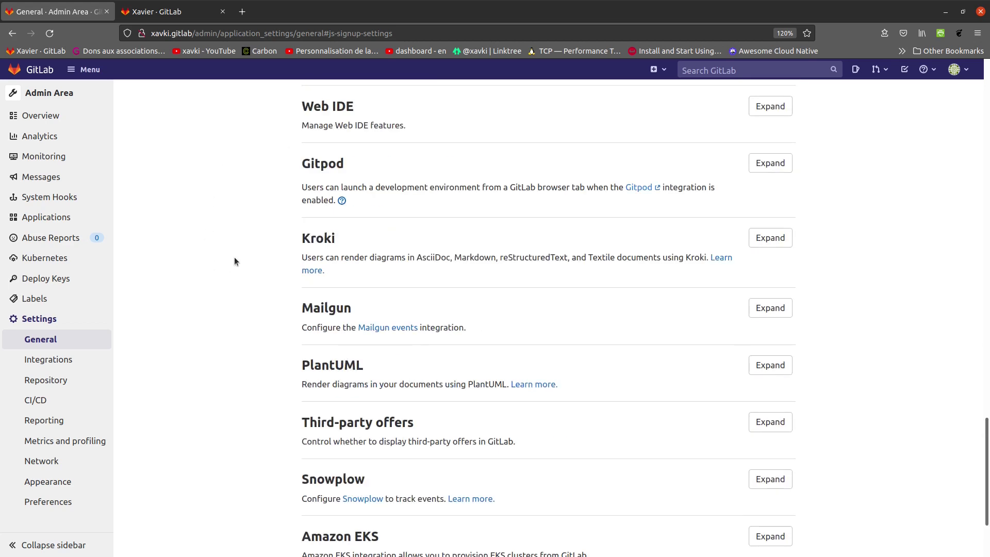
pyautogui.scroll(20, 935, 227)
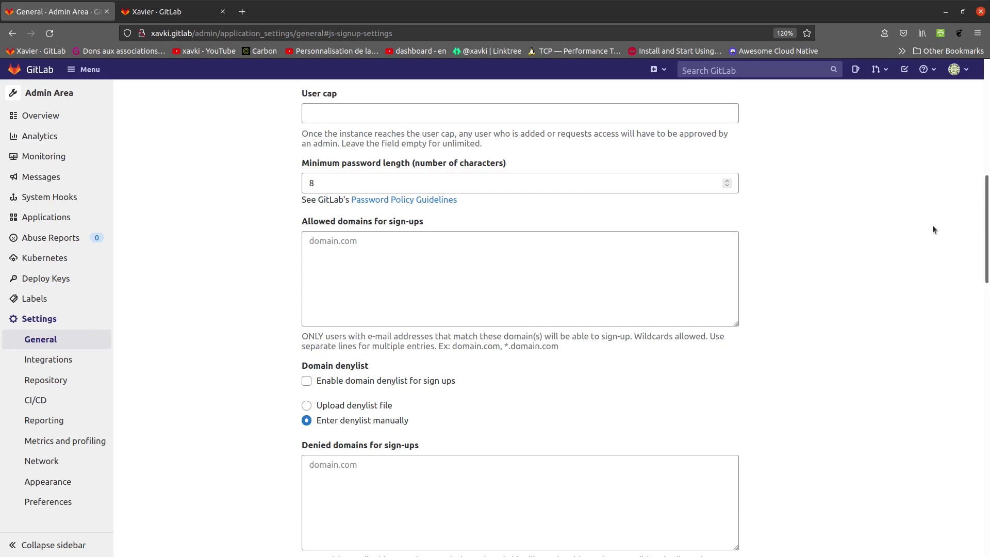
pyautogui.scroll(-8, 931, 221)
pyautogui.scroll(-7, 931, 223)
pyautogui.click(344, 281)
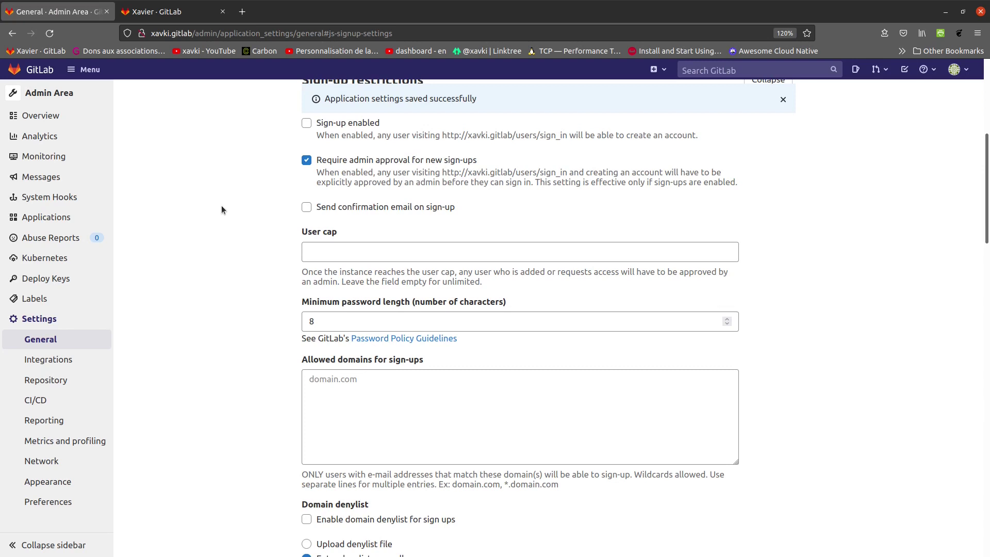
pyautogui.scroll(4, 221, 206)
pyautogui.click(37, 69)
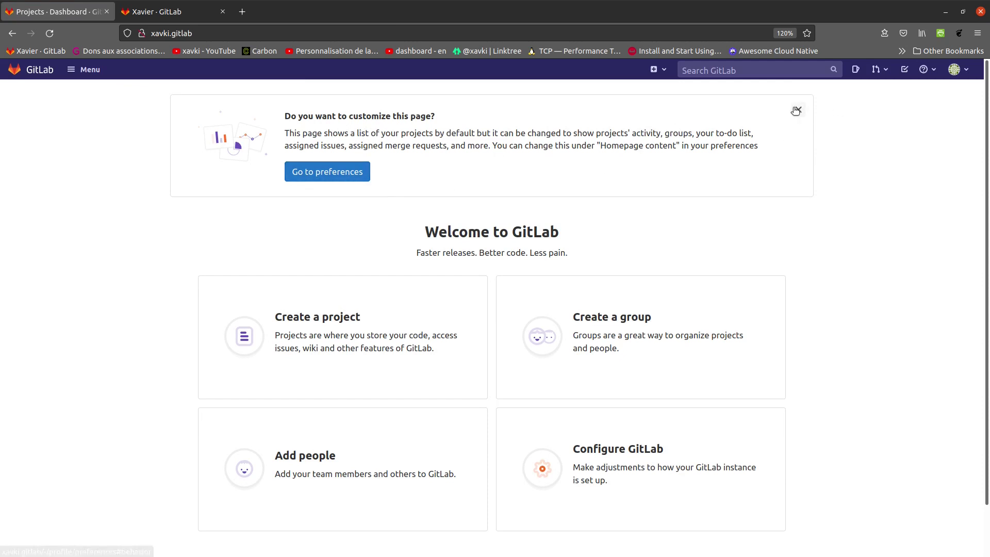
# Switch the navigation theme to Dark in Preferences, save, and go back to the dashboard.
pyautogui.click(365, 171)
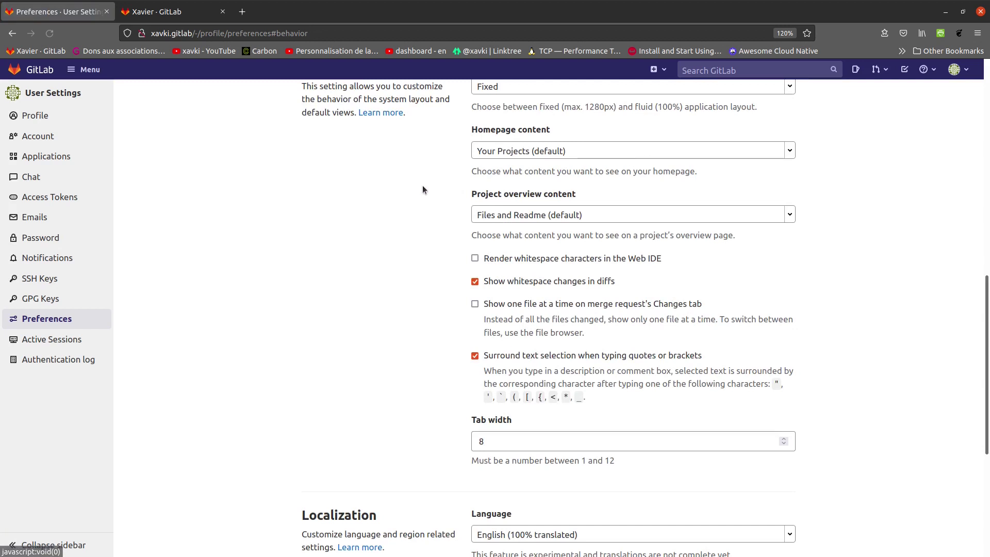
pyautogui.scroll(5, 382, 216)
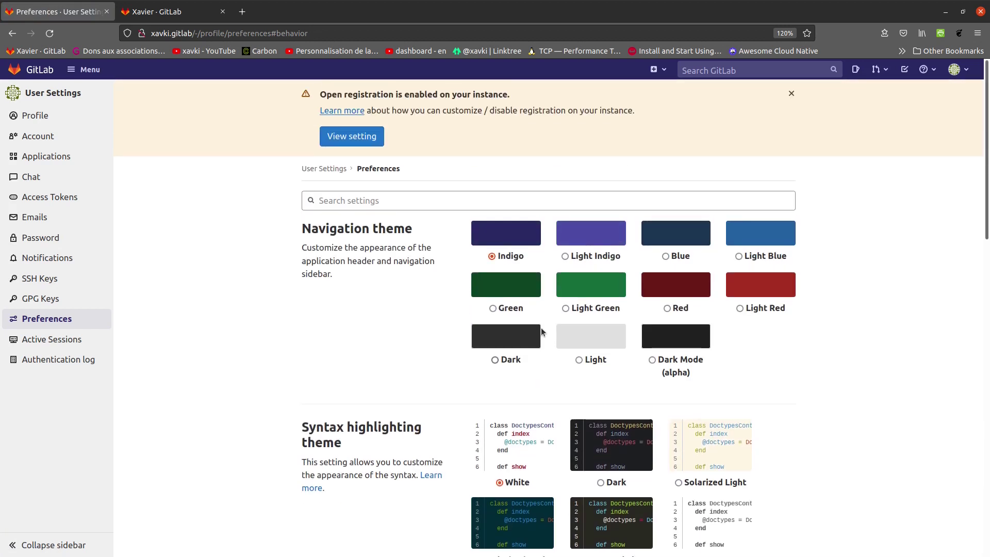
pyautogui.click(496, 360)
pyautogui.scroll(-10, 271, 299)
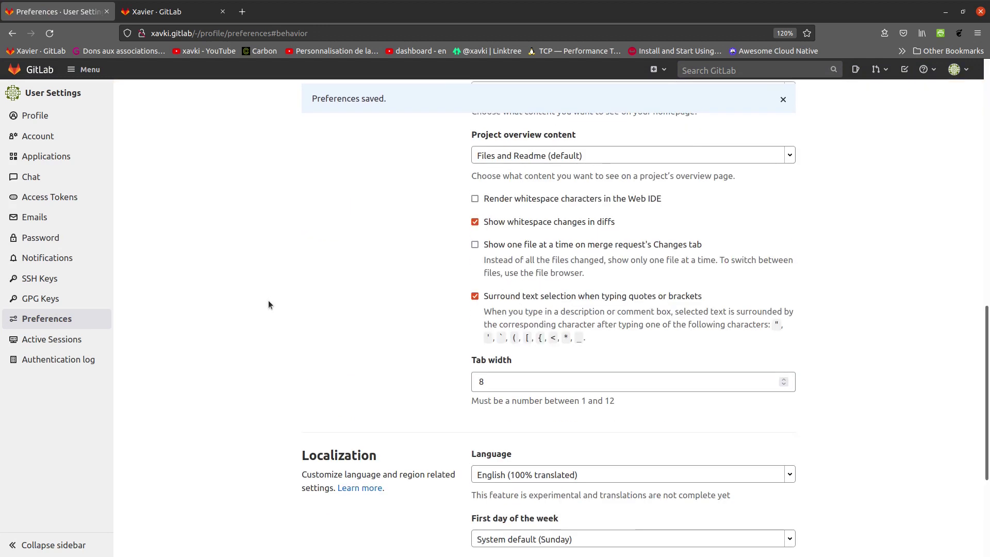
pyautogui.scroll(-4, 269, 304)
pyautogui.click(340, 495)
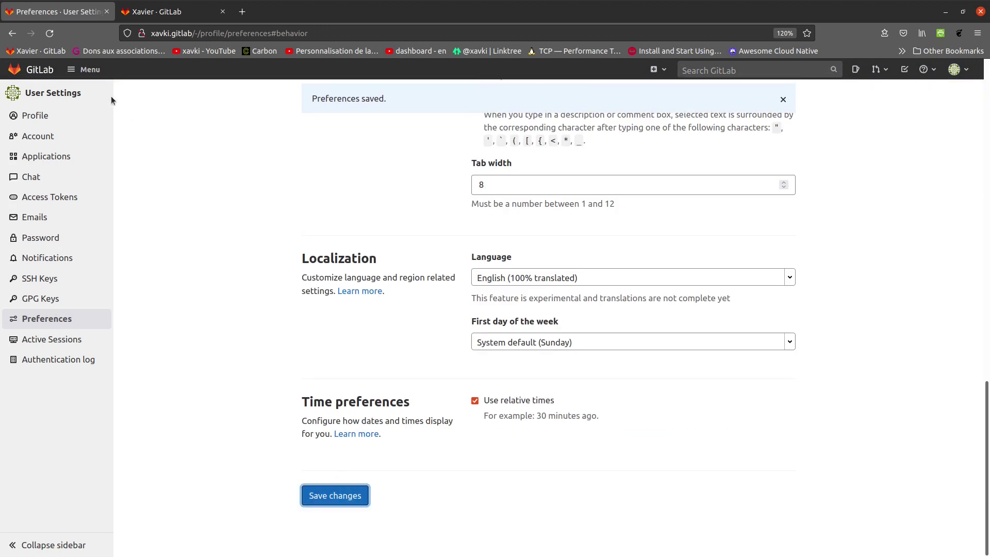
pyautogui.click(39, 72)
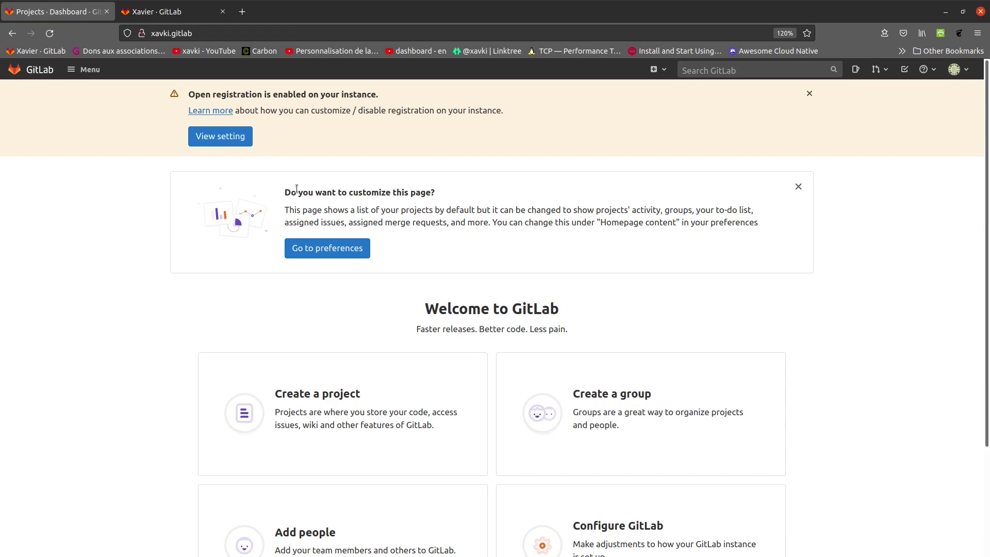
# Dismiss the 'Do you want to customize this page?' card after glancing at the Menu list.
pyautogui.click(92, 72)
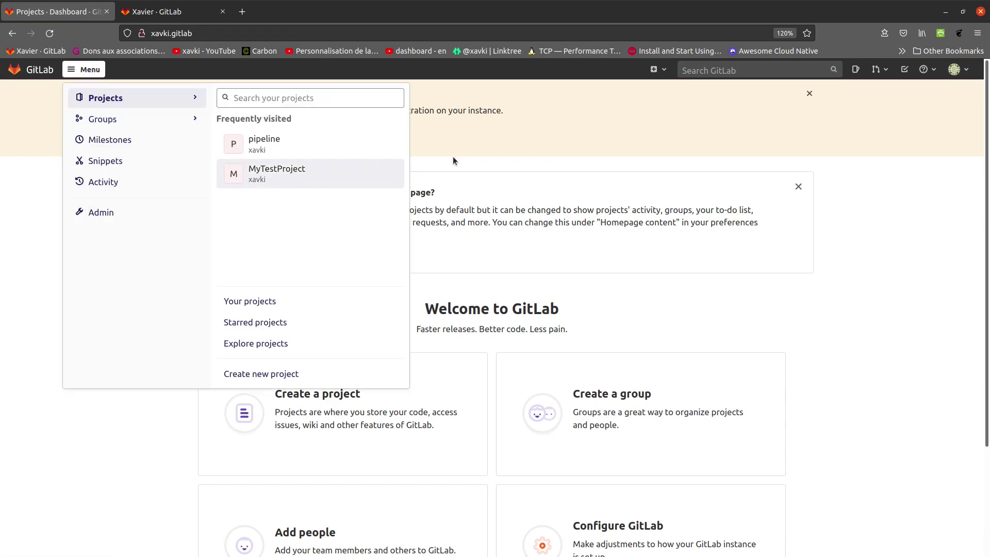
pyautogui.click(900, 251)
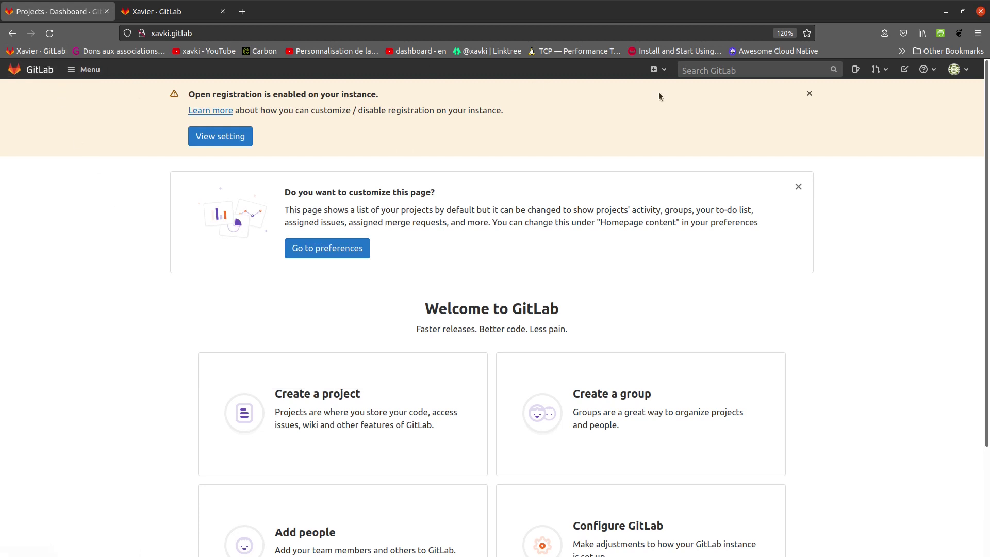
pyautogui.scroll(-2, 910, 313)
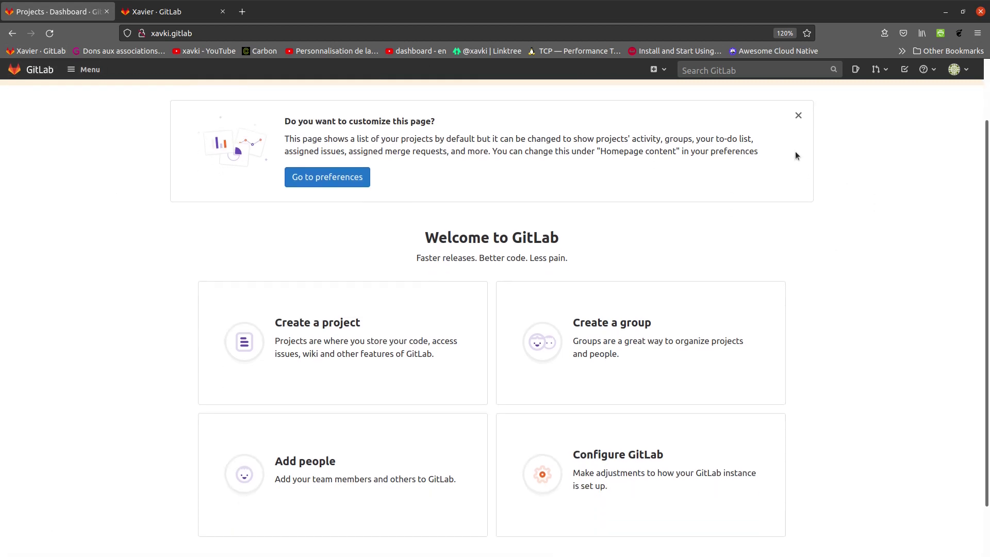
pyautogui.click(799, 116)
pyautogui.scroll(1, 886, 193)
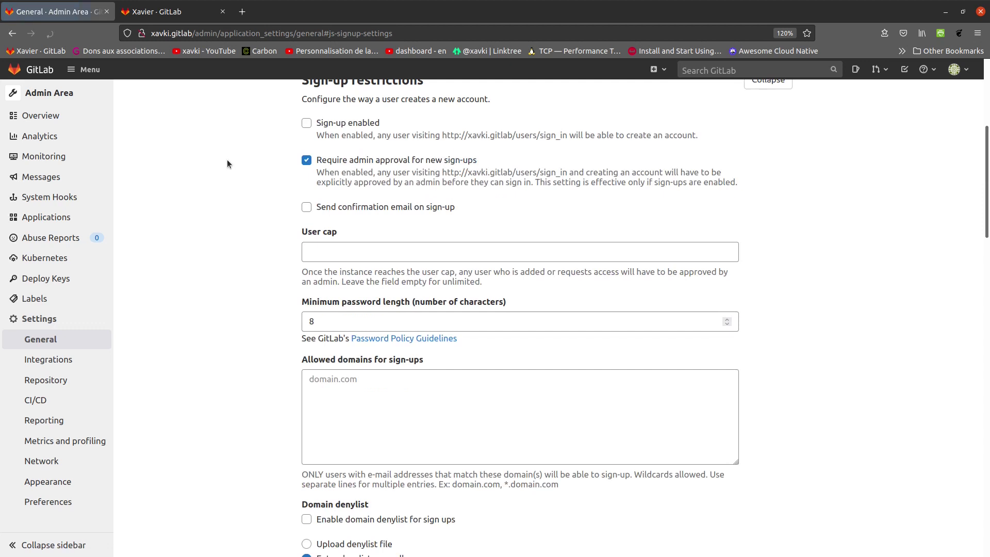
# Review Sign-up restrictions, expand Sign-in restrictions, then return to the projects dashboard.
pyautogui.scroll(-5, 224, 170)
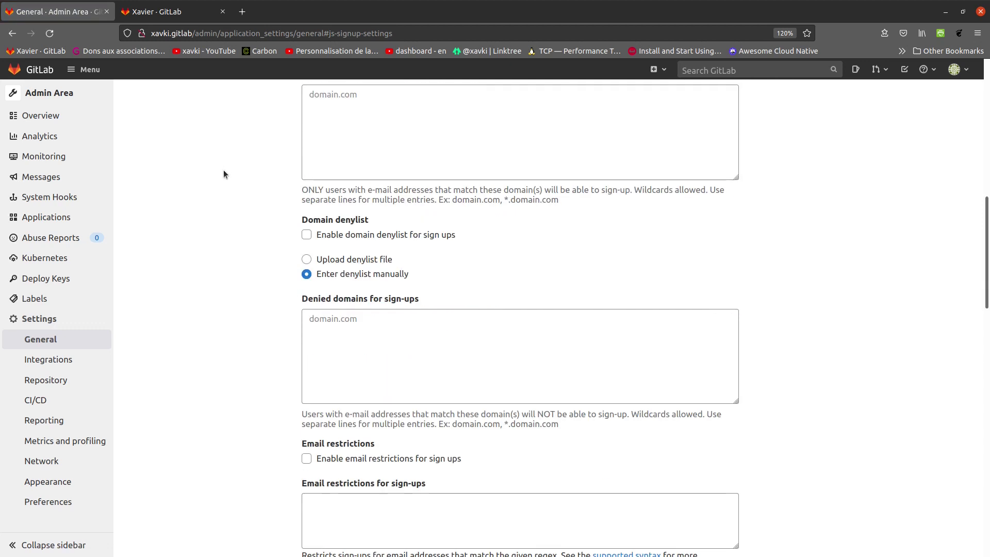
pyautogui.scroll(-4, 224, 174)
pyautogui.scroll(-5, 224, 175)
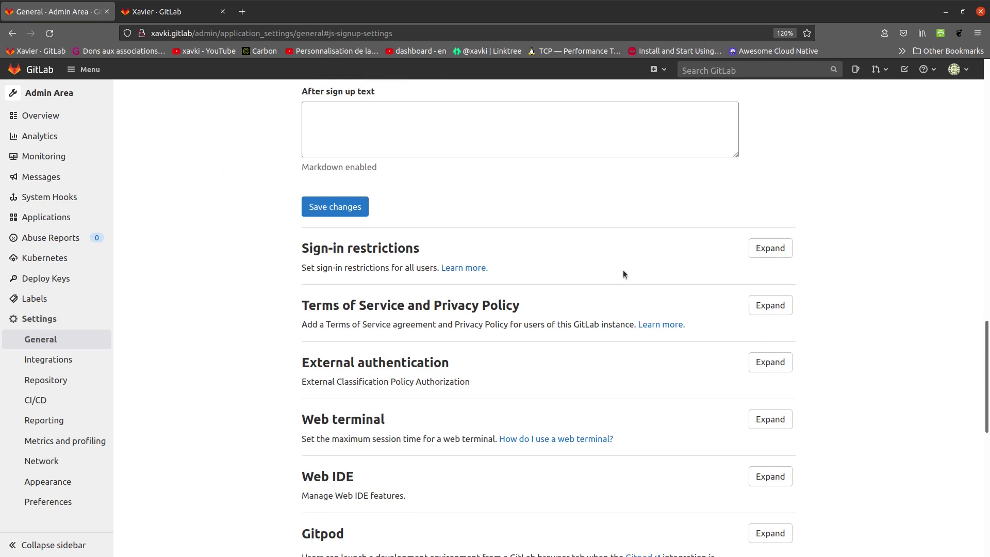
pyautogui.click(771, 248)
pyautogui.scroll(-1, 587, 280)
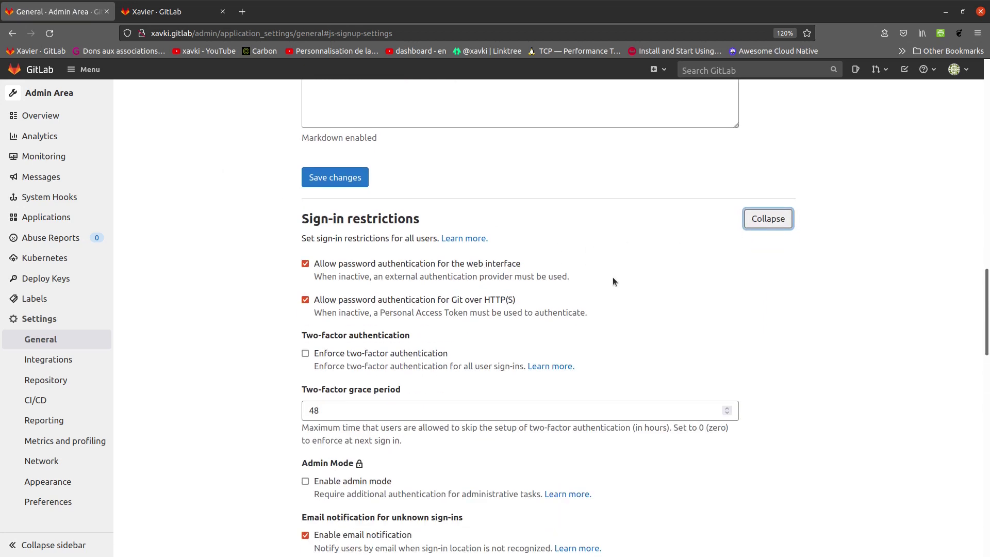
pyautogui.scroll(-3, 649, 290)
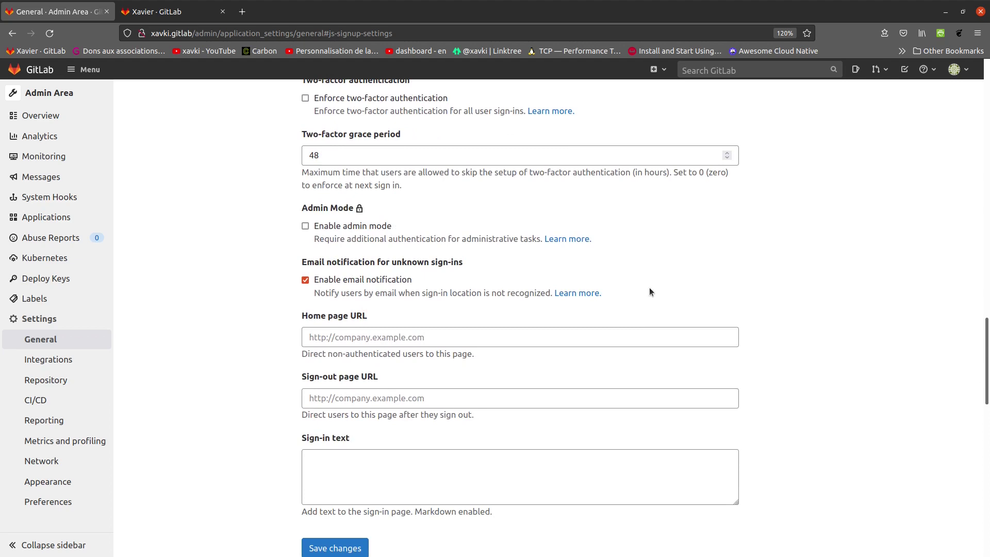
pyautogui.scroll(-3, 649, 288)
pyautogui.scroll(12, 649, 288)
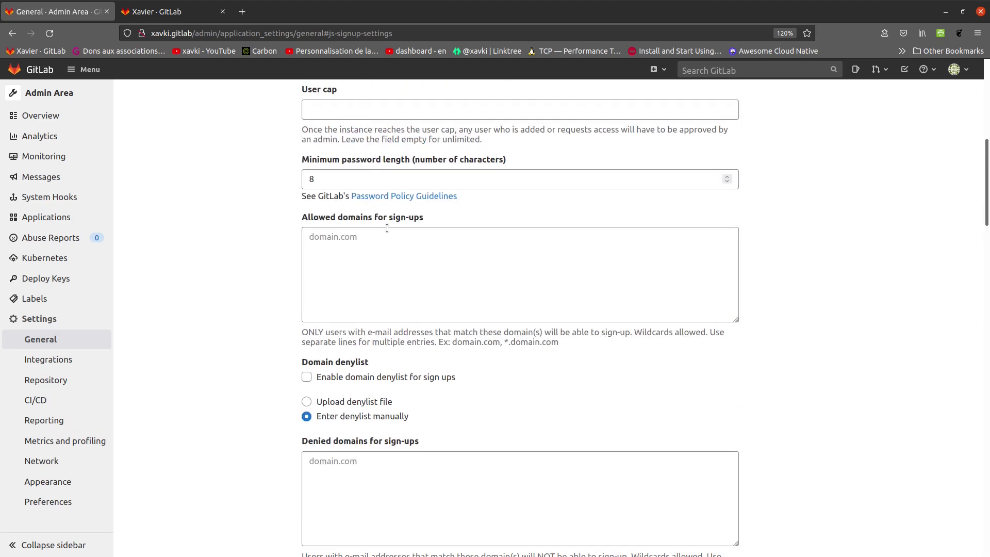
pyautogui.scroll(2, 497, 248)
pyautogui.click(32, 69)
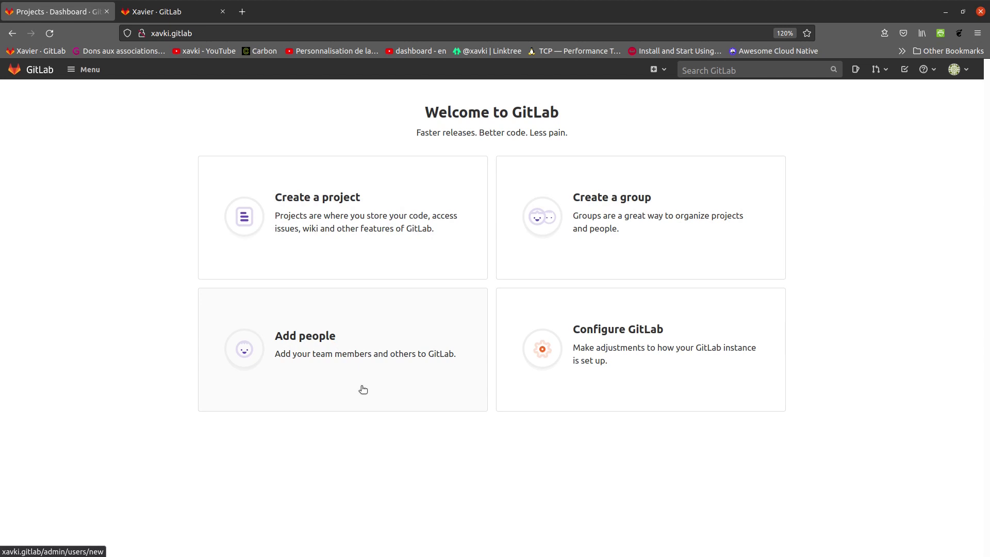
# Try Add people and Configure GitLab from the dashboard, returning to the welcome page each time.
pyautogui.click(337, 338)
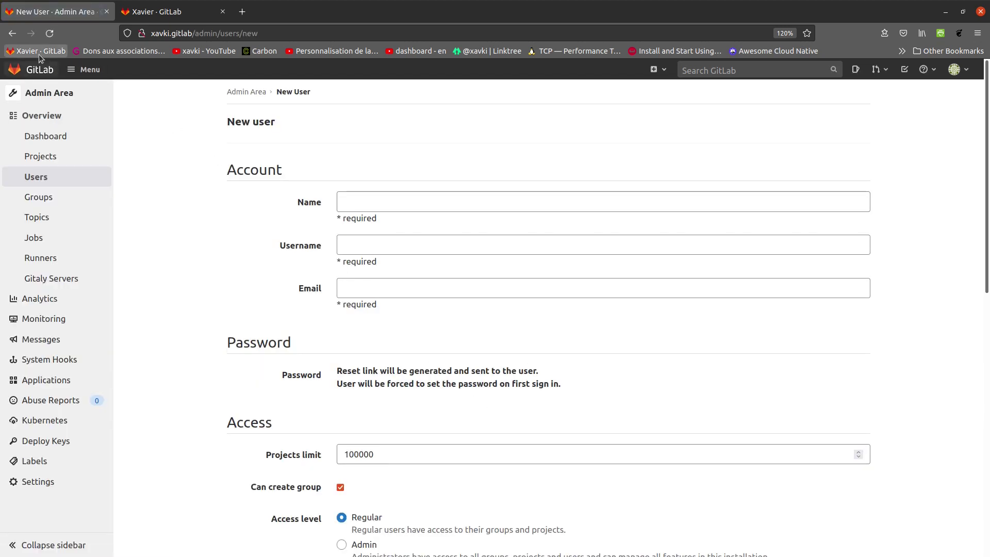
pyautogui.click(12, 33)
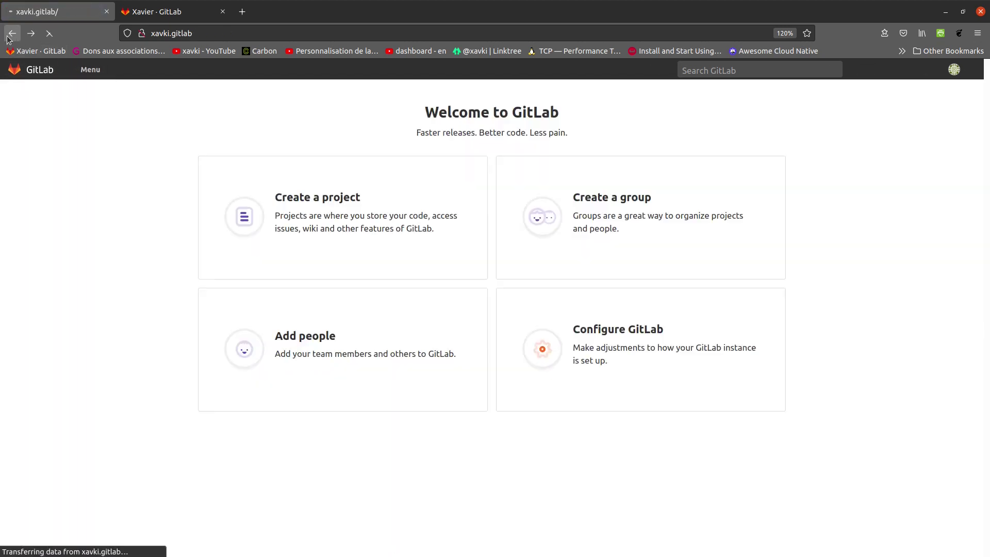
pyautogui.click(694, 366)
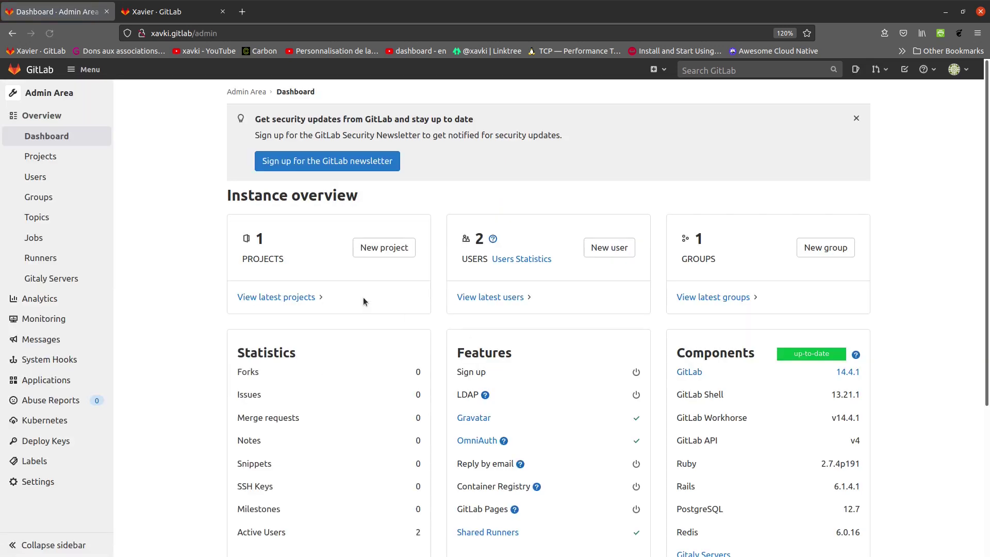
pyautogui.click(11, 34)
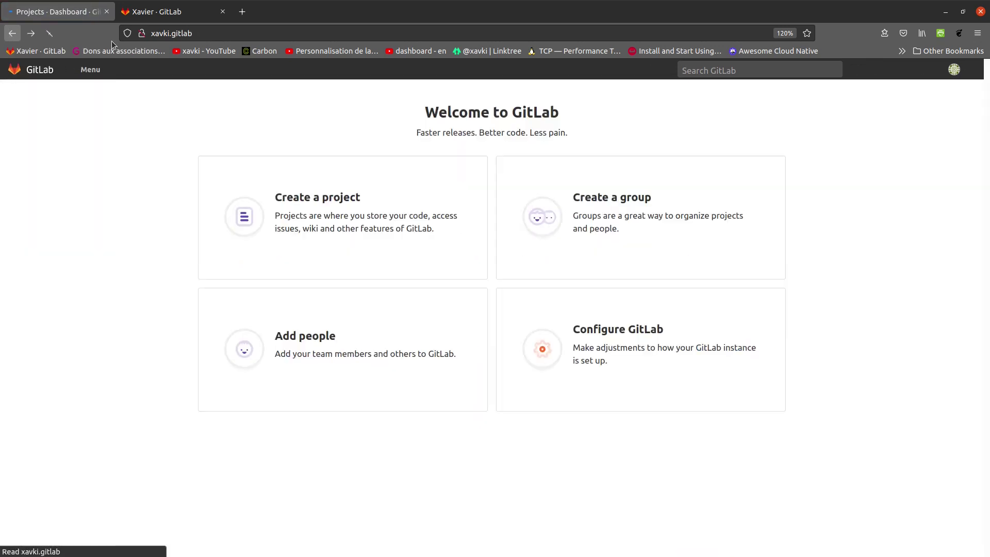
# Check the avatar and Menu lists, then open the New User form via Add people.
pyautogui.click(957, 70)
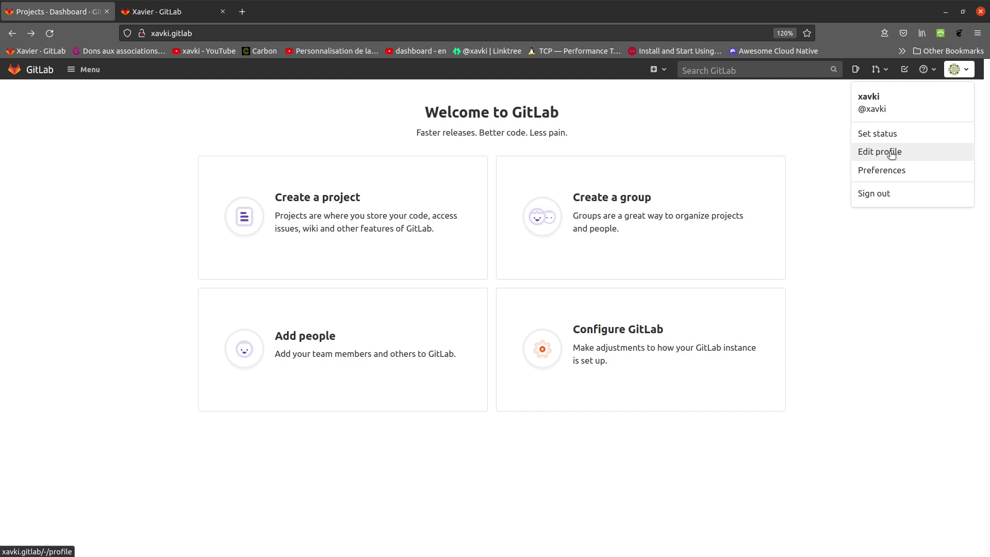
pyautogui.click(85, 70)
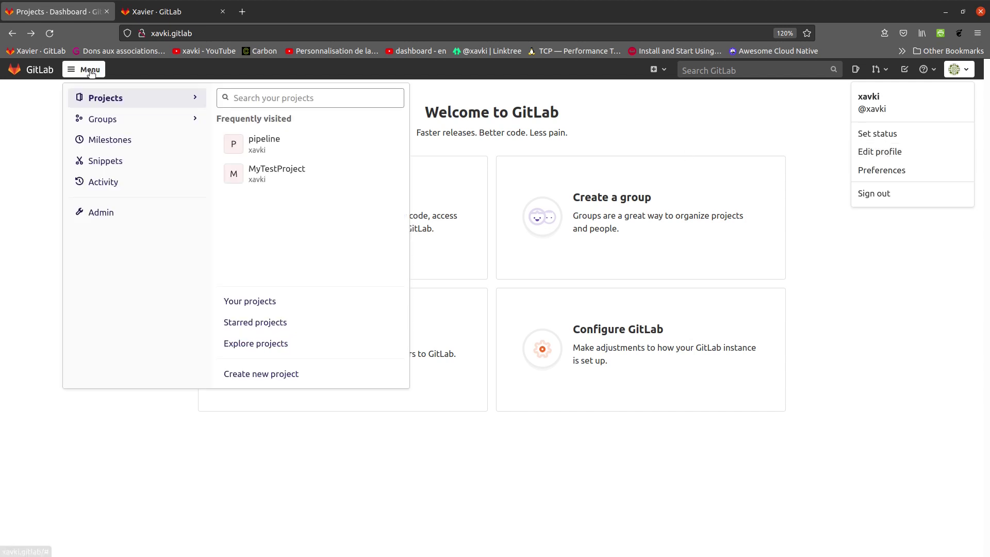
pyautogui.click(26, 235)
pyautogui.click(356, 347)
pyautogui.click(416, 202)
# Enter 'consult' as the new user's Name and Username.
pyautogui.write('xavki')
pyautogui.press('BackSpace')
pyautogui.press('BackSpace')
pyautogui.press('BackSpace')
pyautogui.press('BackSpace')
pyautogui.press('BackSpace')
pyautogui.write('con')
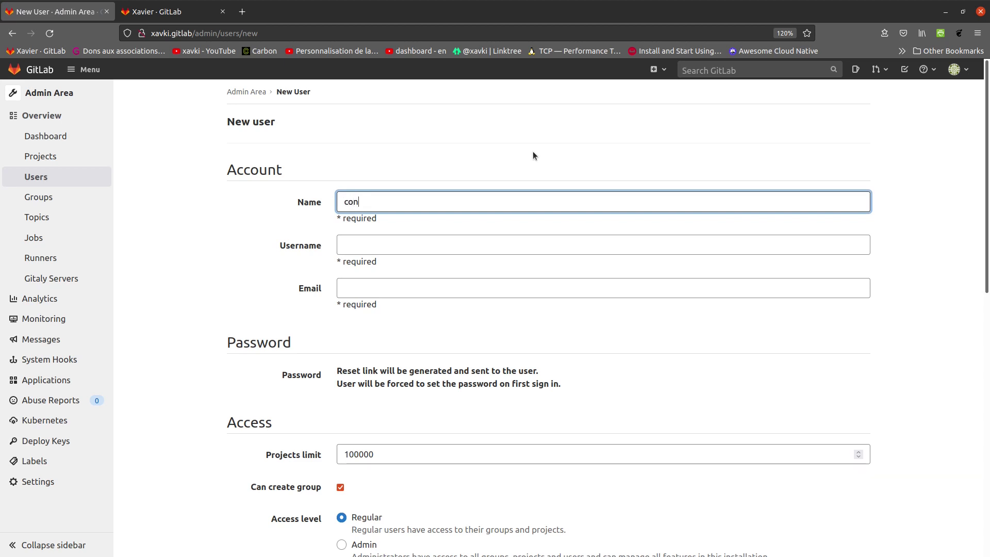
pyautogui.write('sult')
pyautogui.click(485, 245)
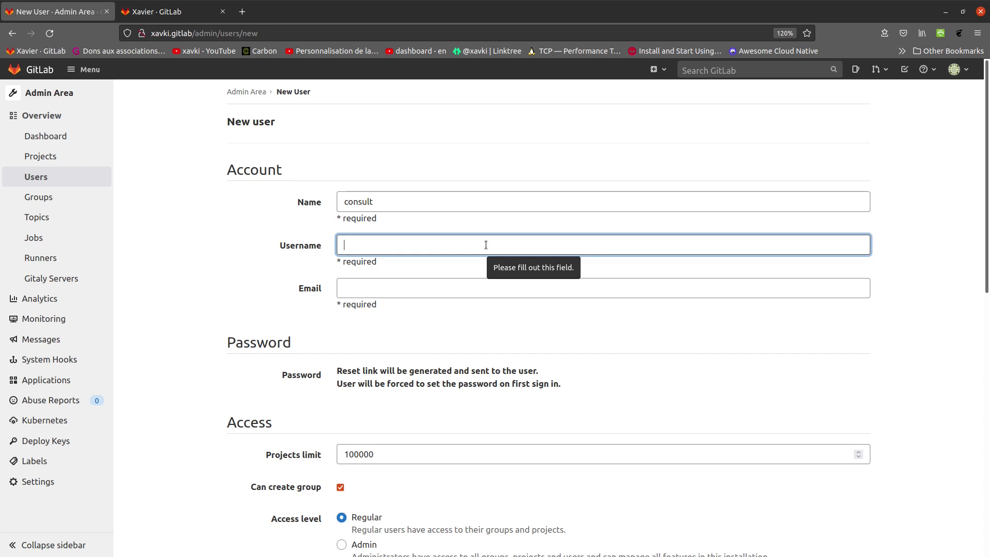
pyautogui.write('consult')
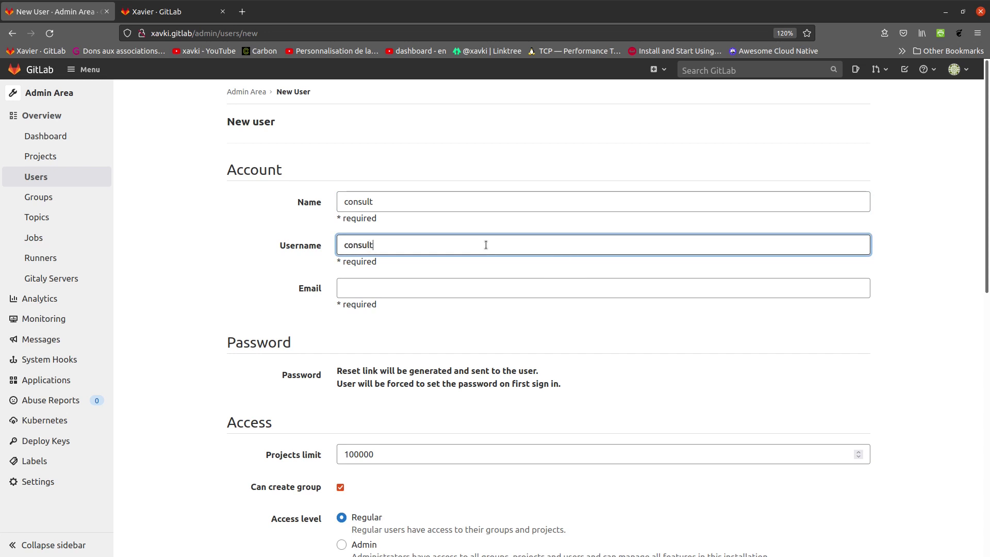
# Fill in the user's e-mail address and submit Create user.
pyautogui.press('Tab')
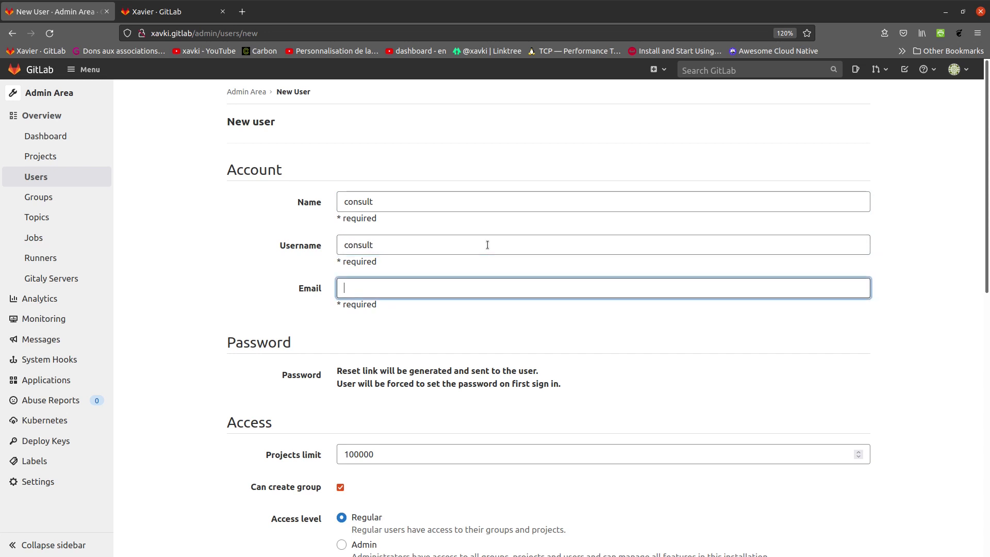
pyautogui.click(362, 289)
pyautogui.press('BackSpace')
pyautogui.write('m')
pyautogui.scroll(-3, 466, 332)
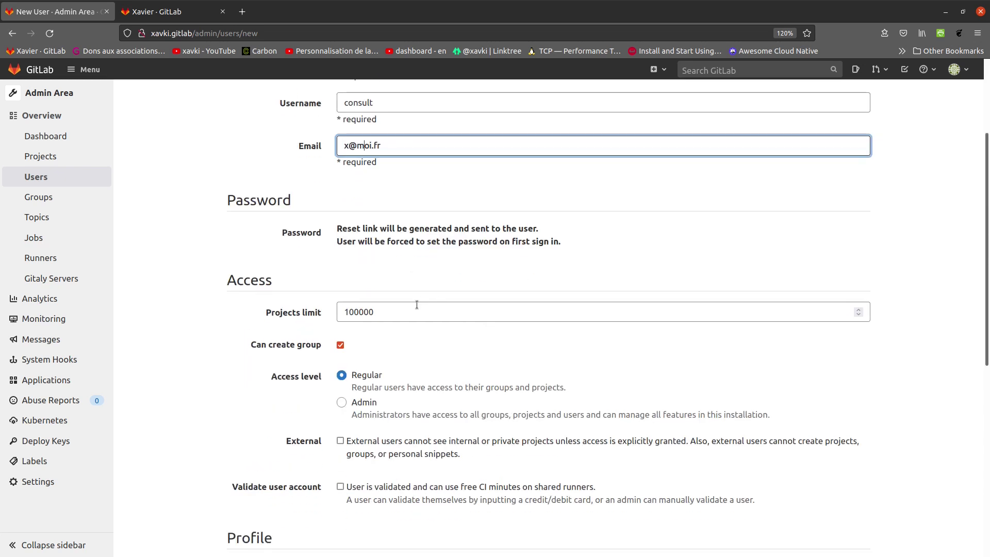
pyautogui.scroll(-8, 379, 305)
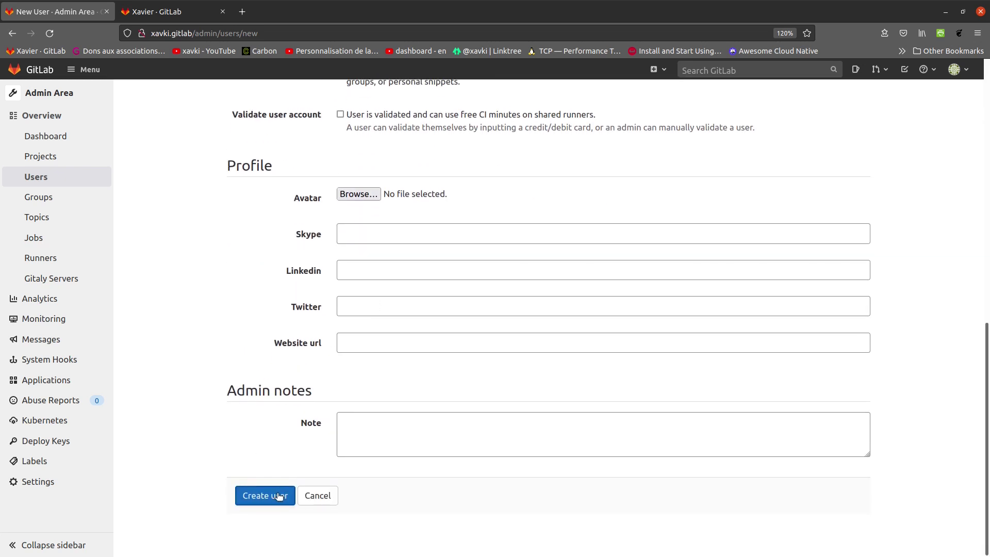
pyautogui.click(279, 496)
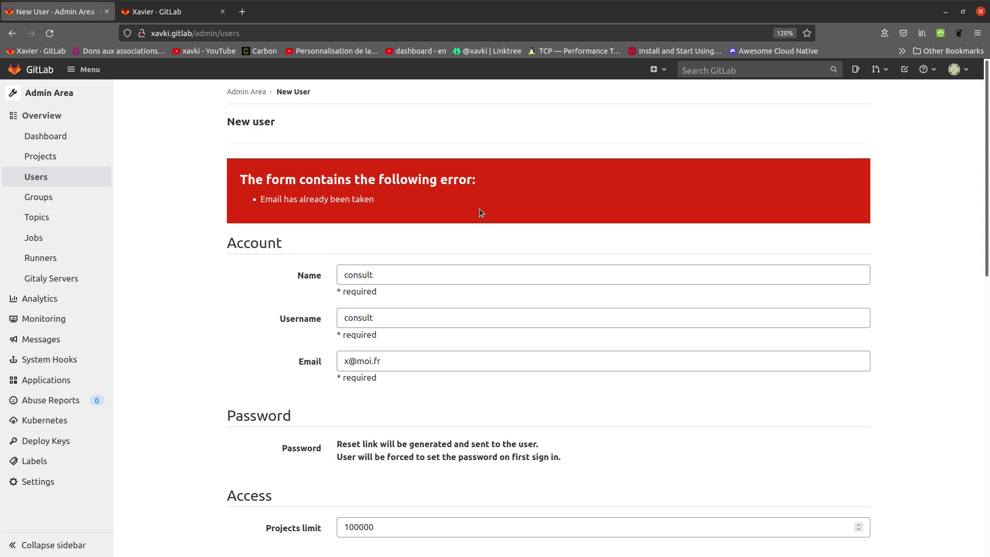
# Replace the already-taken e-mail with an unused address and submit Create user again.
pyautogui.scroll(-10, 255, 259)
pyautogui.scroll(-2, 232, 269)
pyautogui.scroll(12, 230, 271)
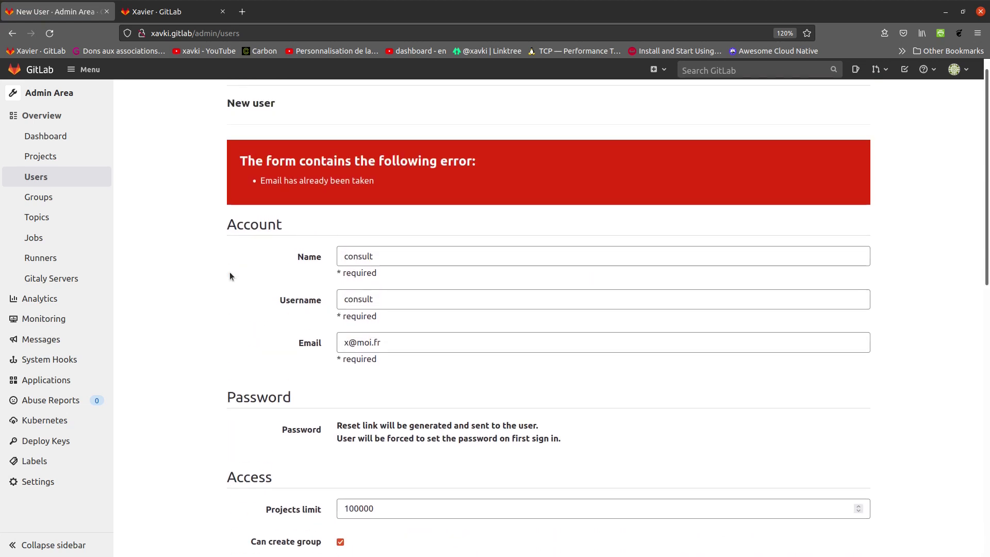
pyautogui.scroll(-1, 411, 353)
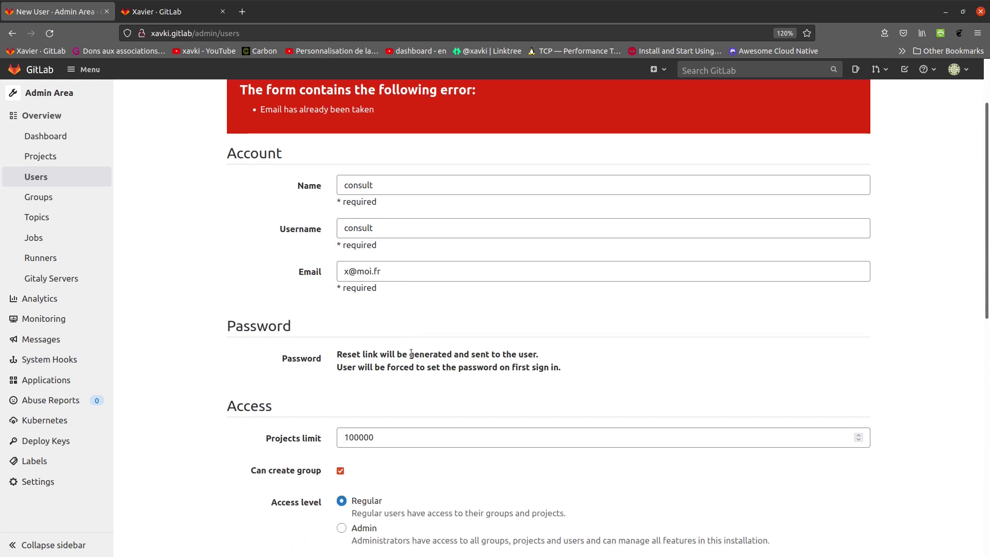
pyautogui.scroll(-2, 426, 368)
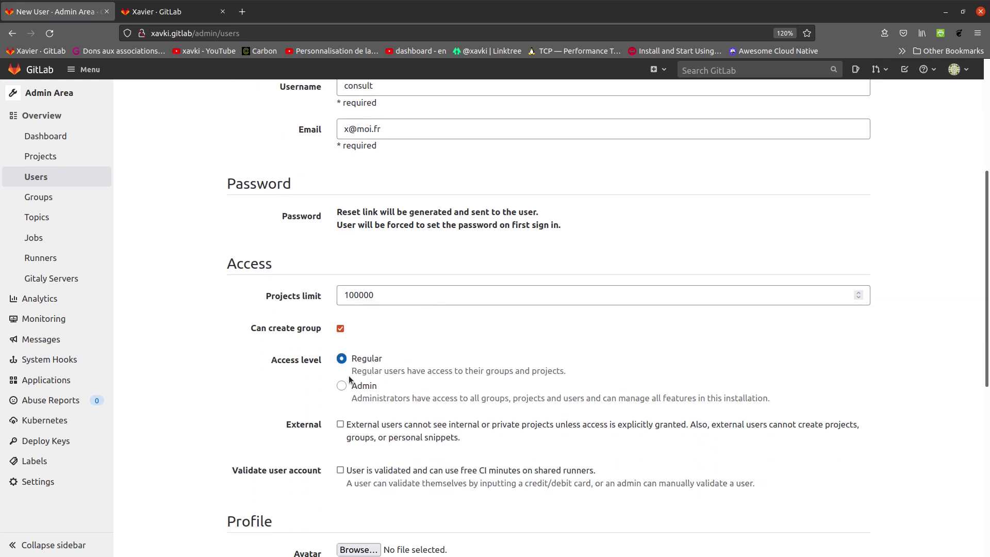
pyautogui.scroll(3, 376, 337)
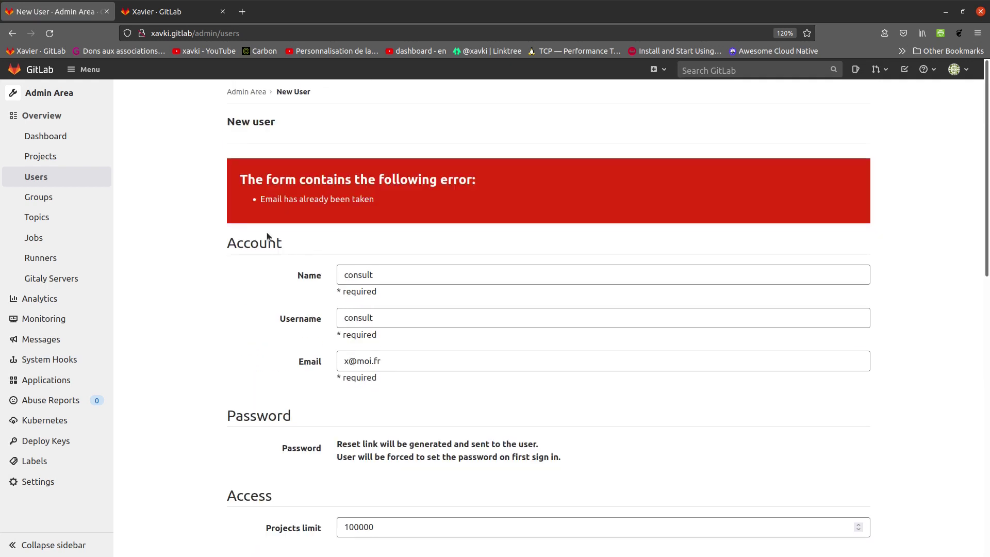
pyautogui.click(370, 361)
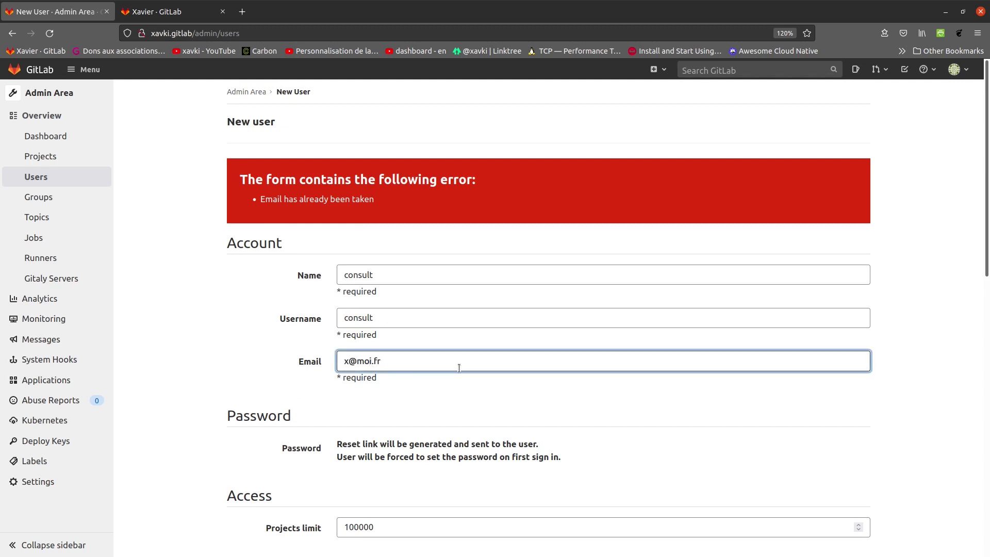
pyautogui.click(193, 330)
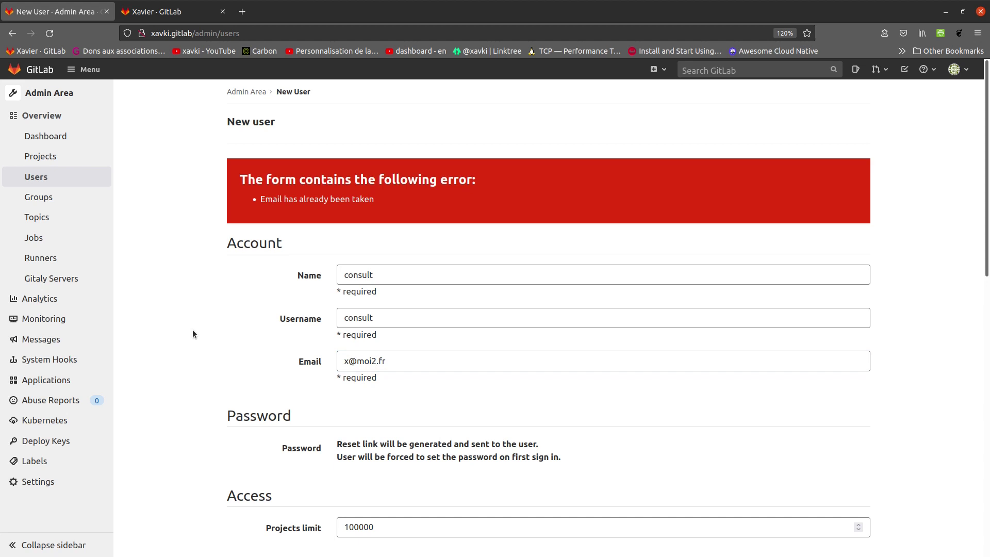
pyautogui.scroll(-6, 196, 325)
pyautogui.scroll(-3, 205, 356)
pyautogui.click(265, 495)
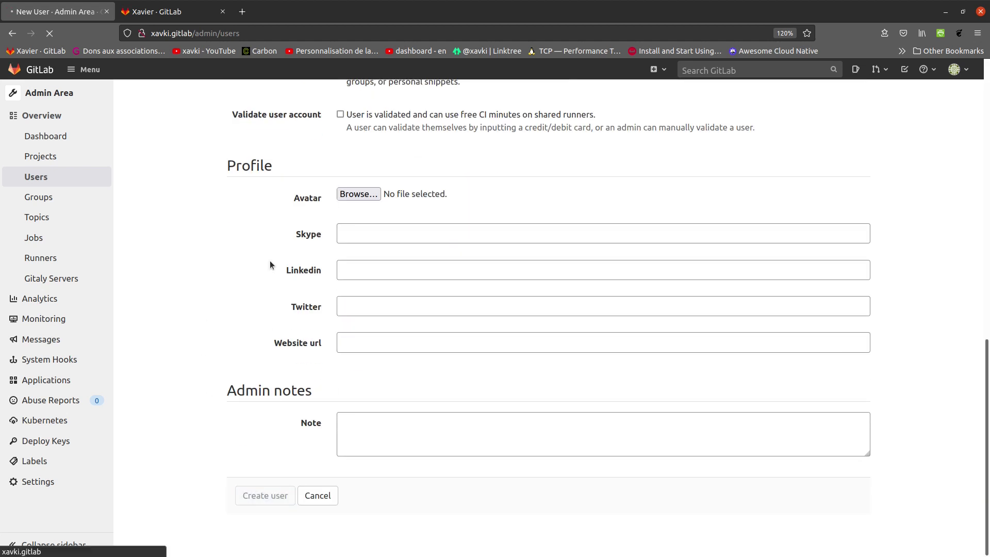
# Open consult's edit form and enter the new password and its confirmation.
pyautogui.click(663, 161)
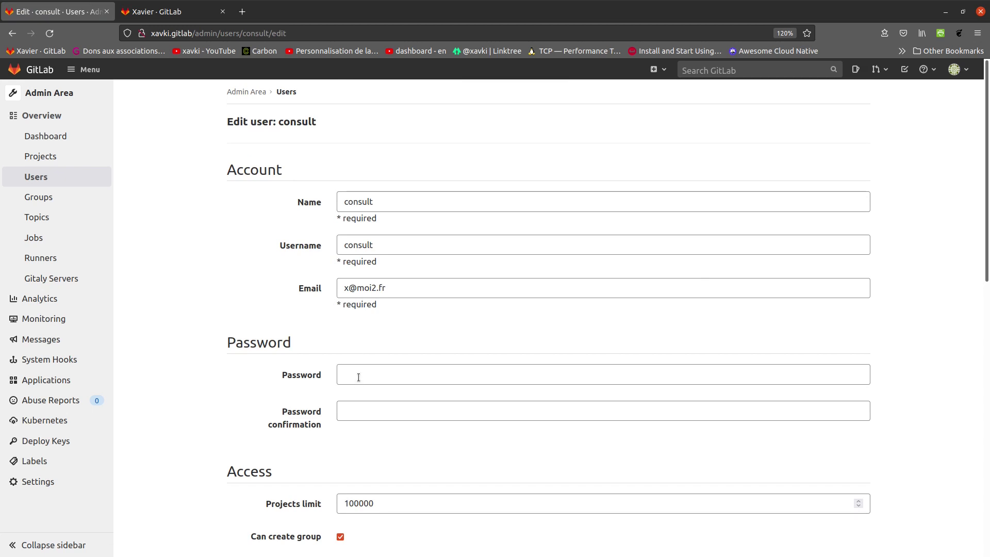
pyautogui.click(359, 377)
pyautogui.write('••••••••')
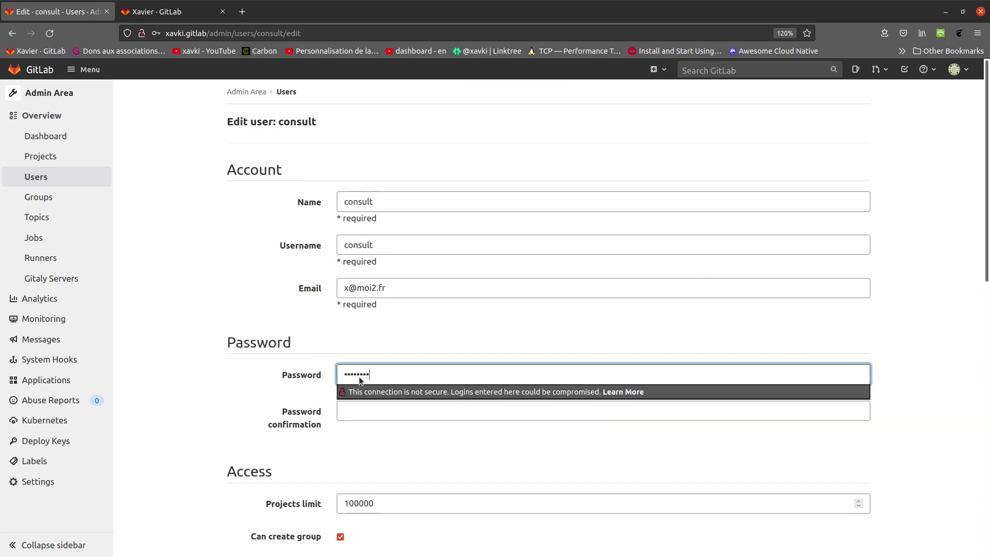
pyautogui.press('Tab')
pyautogui.write('•')
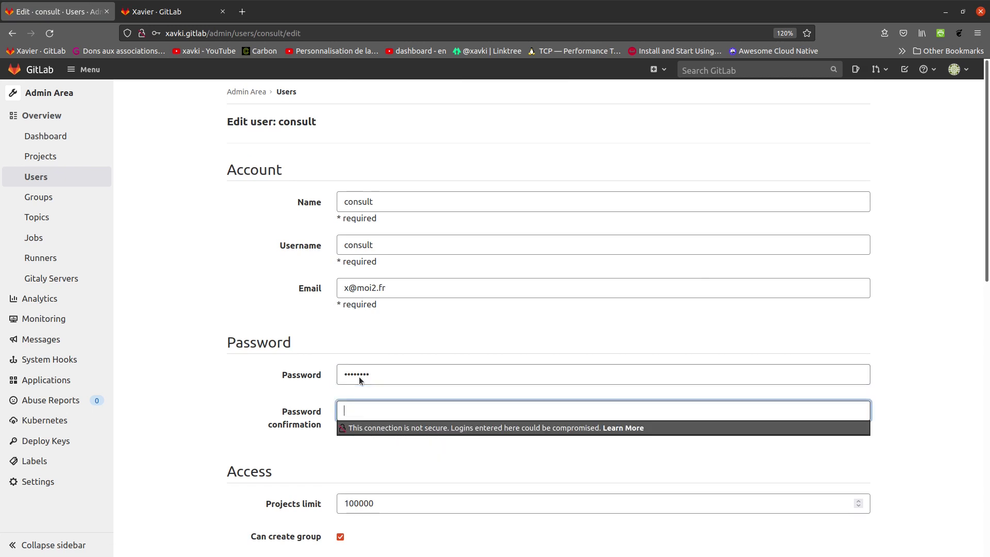
pyautogui.press('BackSpace')
pyautogui.hotkey('shift', 'Tab')
pyautogui.write('••••••••')
pyautogui.press('Tab')
pyautogui.write('••••••••')
# Save consult's password change and decline the browser's save-login prompt.
pyautogui.scroll(-10, 252, 403)
pyautogui.click(268, 495)
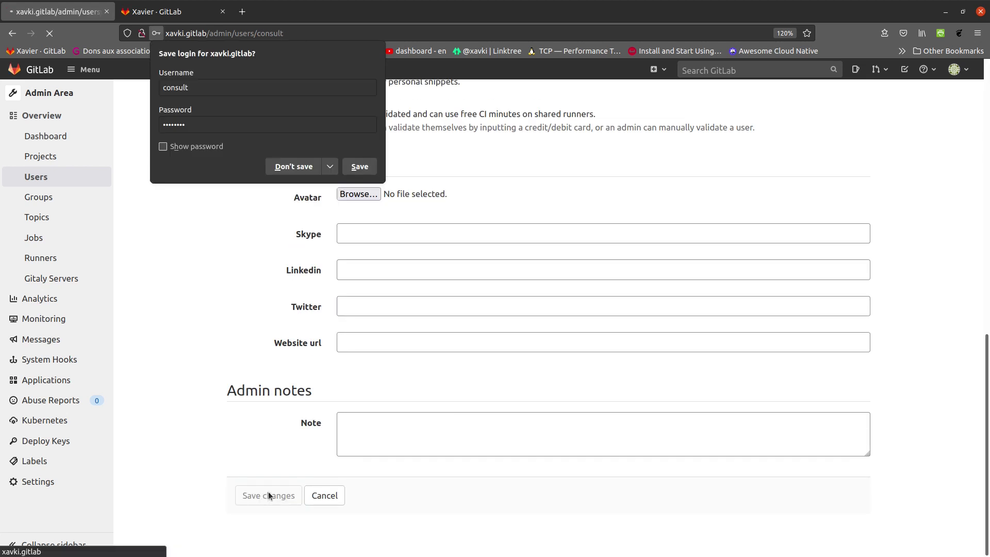
pyautogui.click(306, 161)
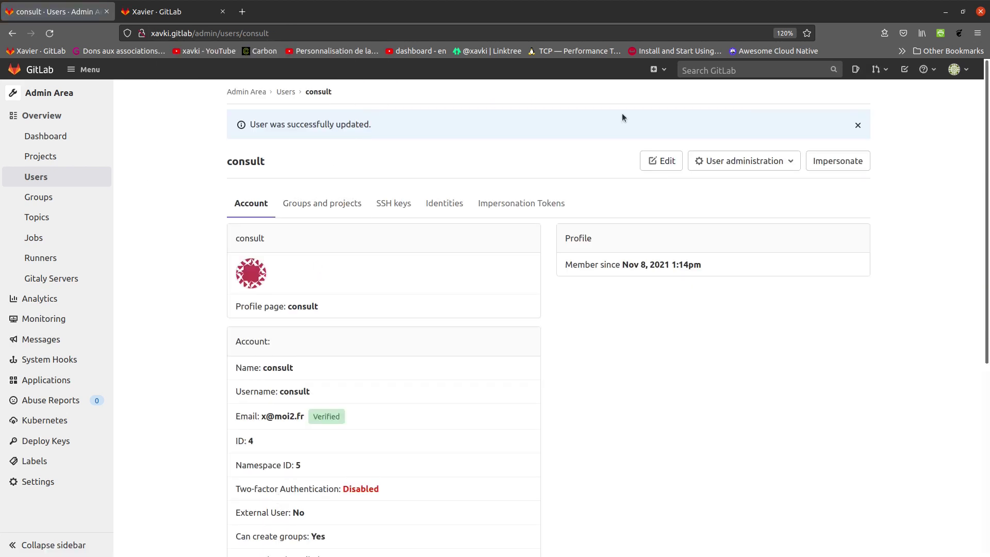
pyautogui.click(962, 74)
# Sign out of the admin account and sign in as consult with the temporary password.
pyautogui.click(905, 197)
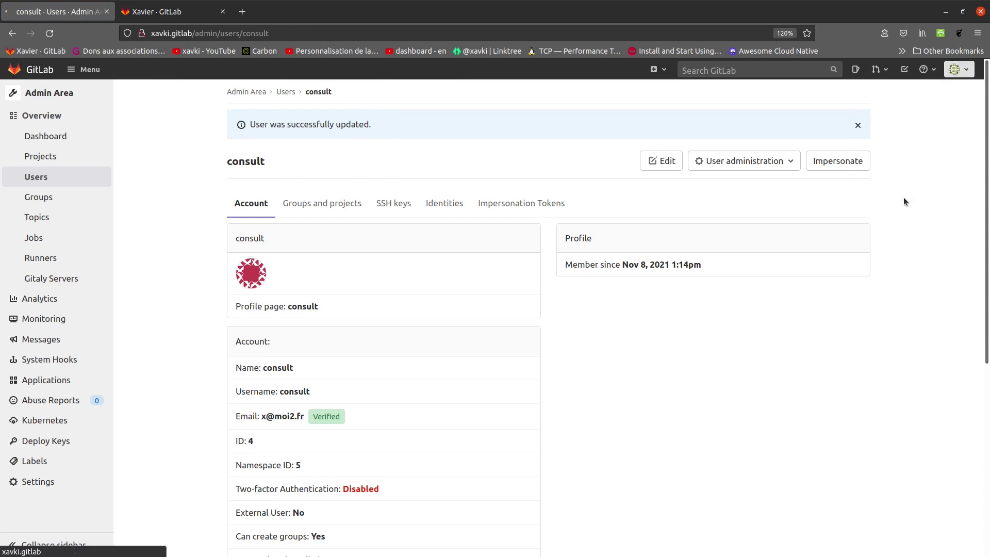
pyautogui.write('consult')
pyautogui.press('Tab')
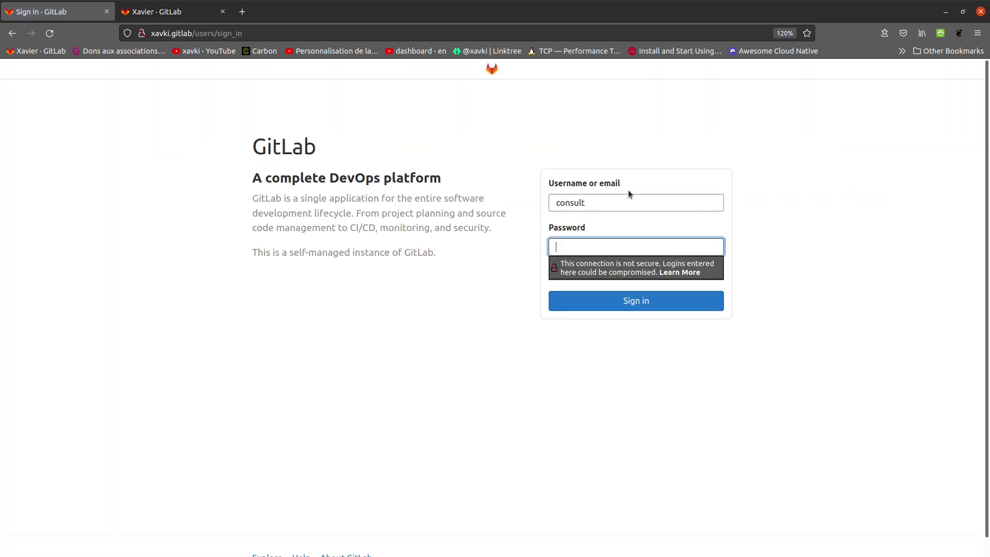
pyautogui.write('********')
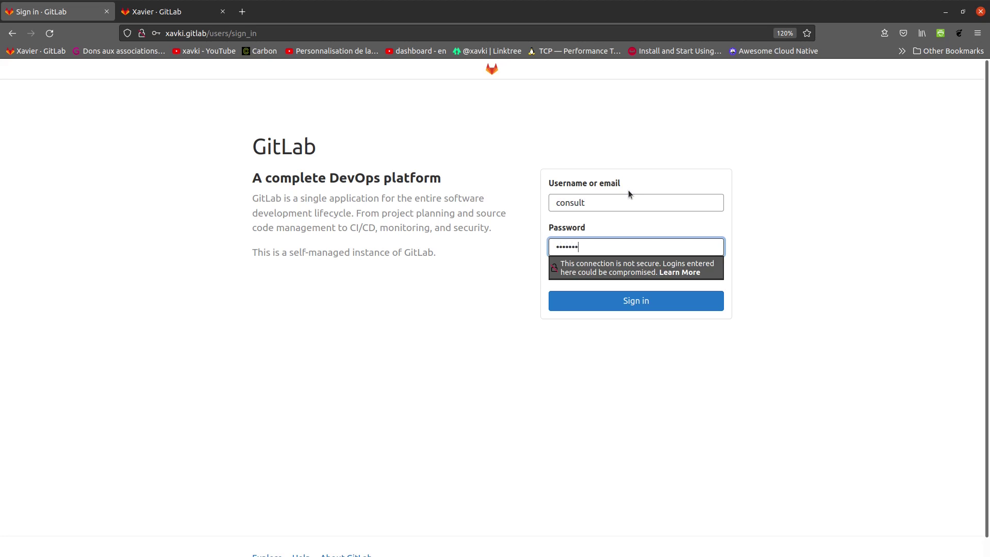
pyautogui.press('Return')
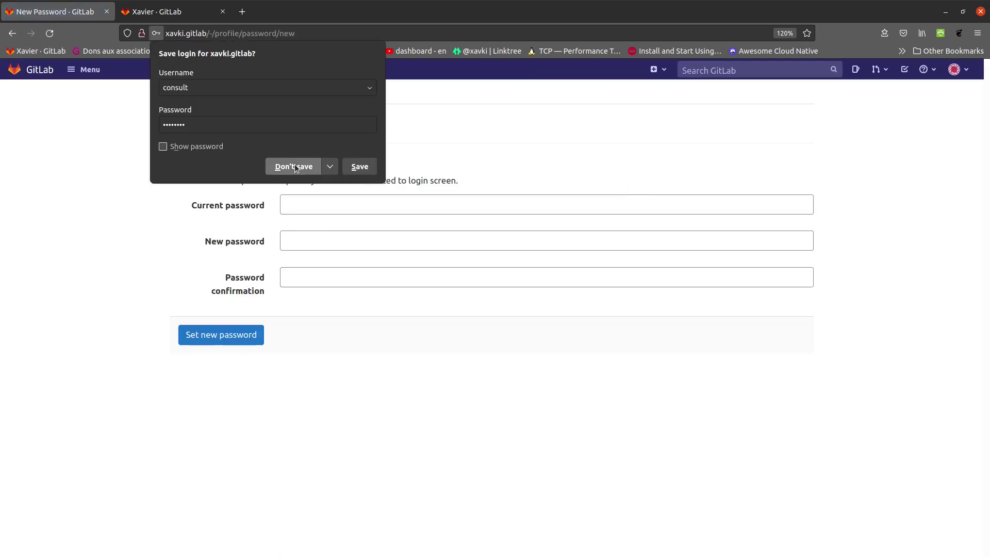
pyautogui.click(295, 166)
# Enter the current and new passwords and submit Set new password.
pyautogui.click(315, 211)
pyautogui.write('********')
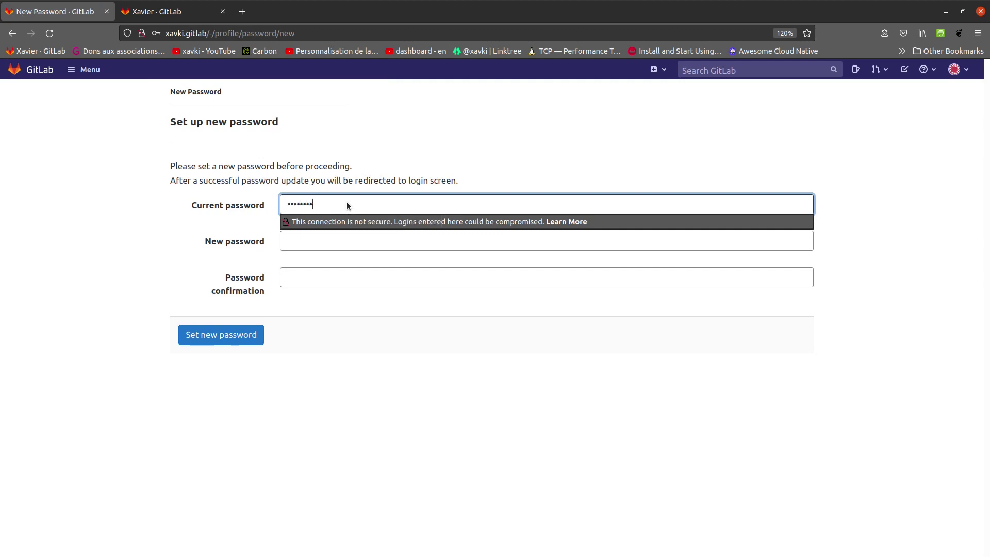
pyautogui.press('Tab')
pyautogui.write('********')
pyautogui.press('Tab')
pyautogui.write('********')
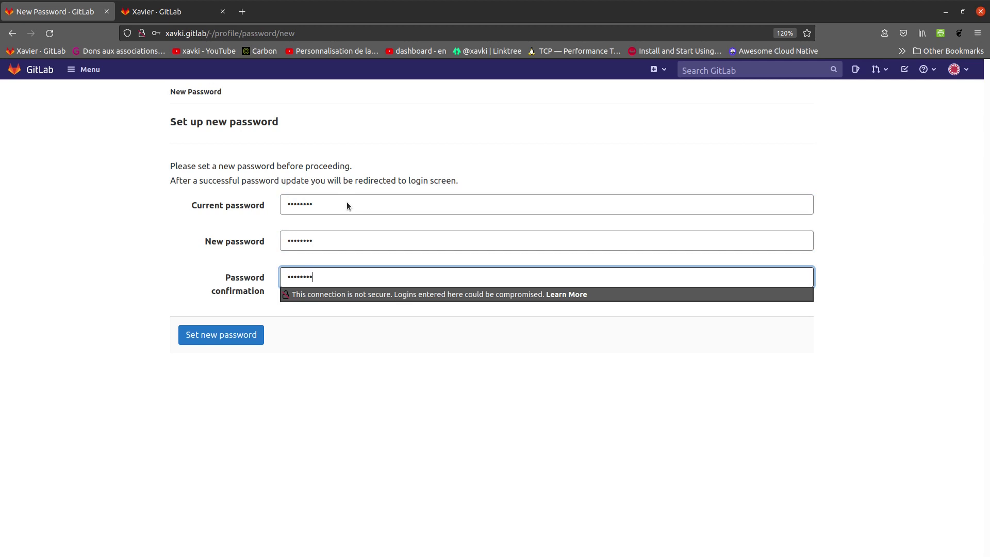
pyautogui.click(239, 336)
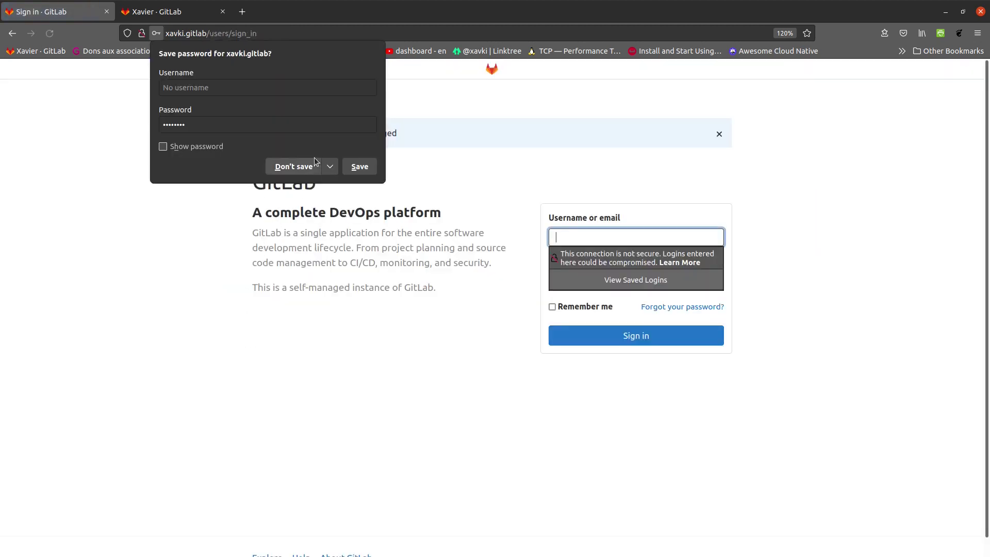
pyautogui.click(293, 166)
pyautogui.click(585, 231)
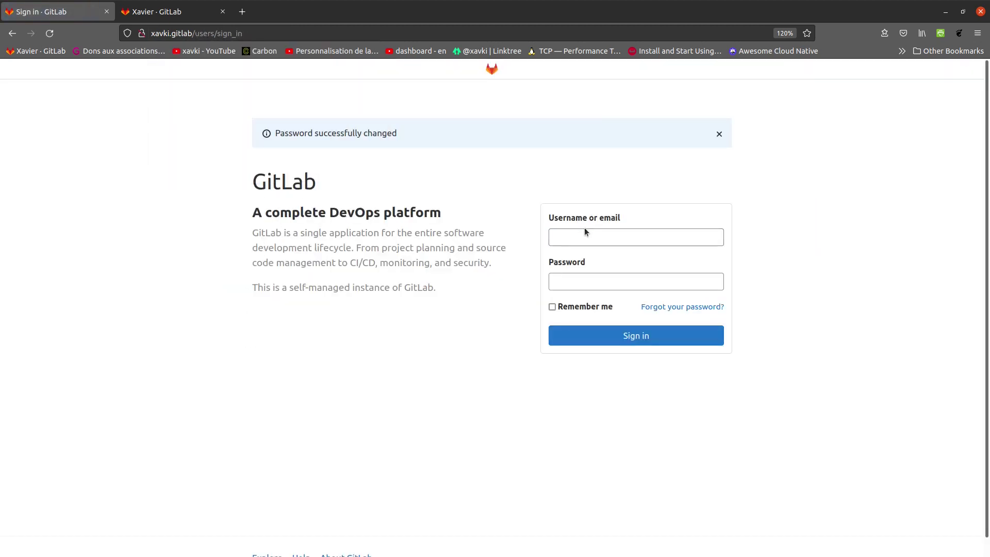
# Sign in to GitLab as user 'consult' with the newly set password.
pyautogui.click(574, 242)
pyautogui.write('consult')
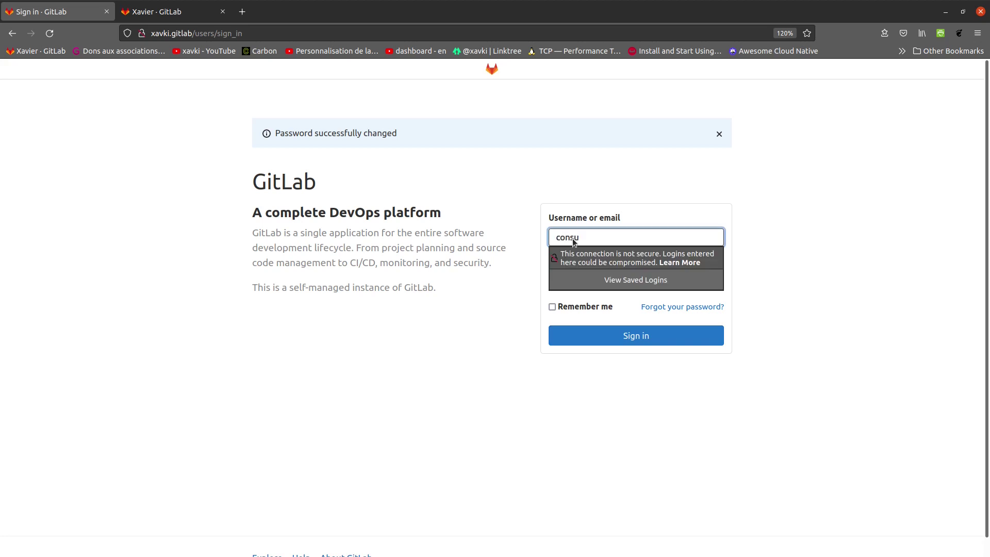
pyautogui.press('Tab')
pyautogui.write('•••••')
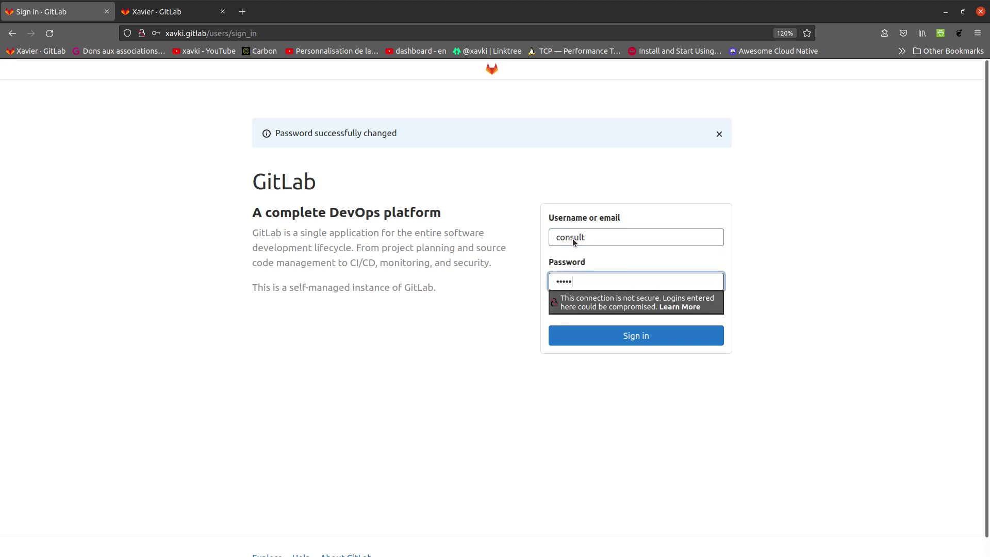
pyautogui.write('•••')
pyautogui.press('Return')
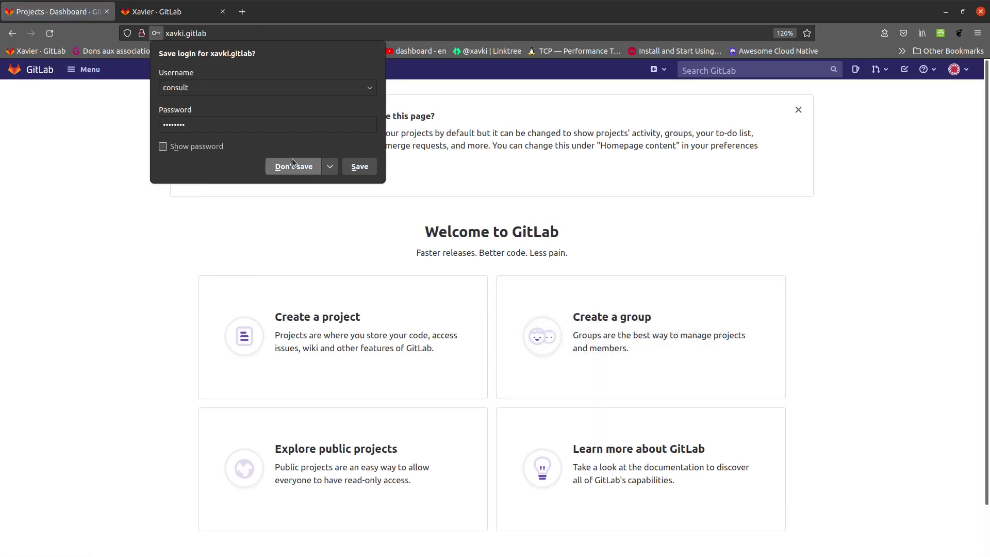
# Decline Firefox's offer to save the login and dismiss the page customization banner.
pyautogui.click(292, 165)
pyautogui.scroll(-2, 467, 278)
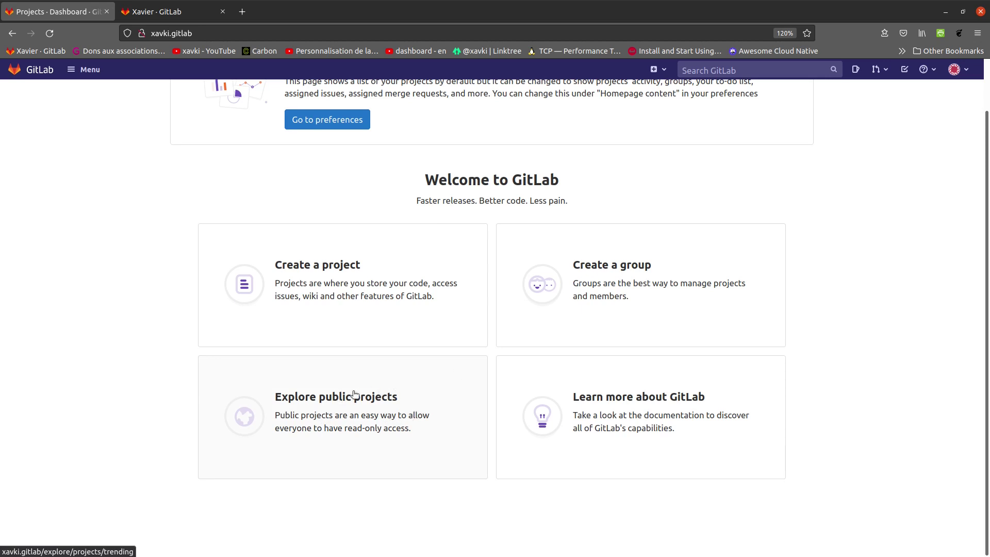
pyautogui.scroll(2, 361, 389)
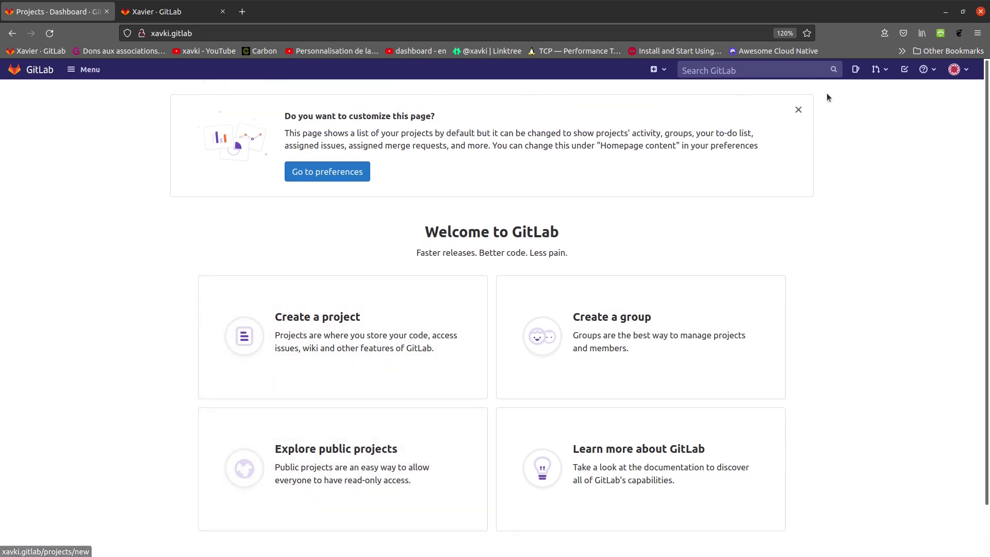
pyautogui.click(798, 111)
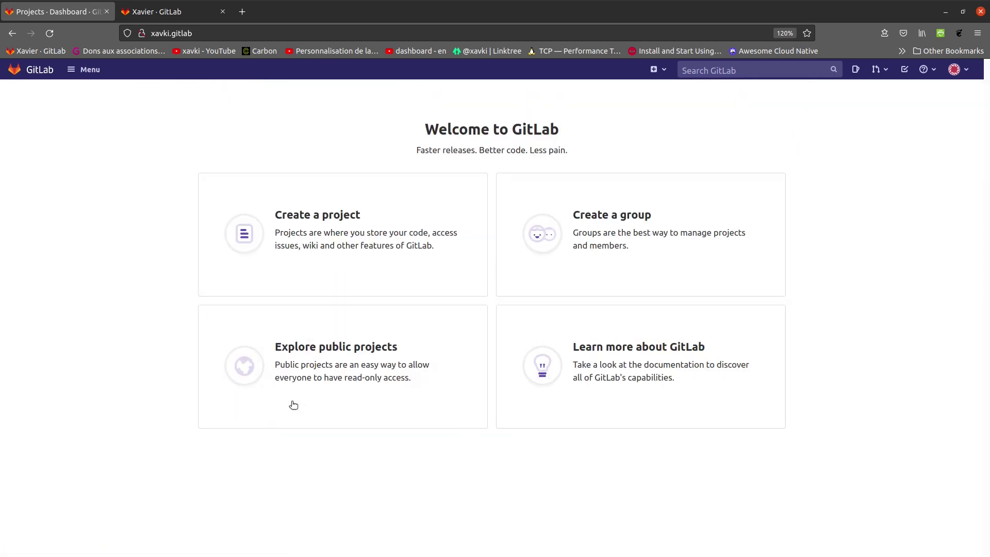